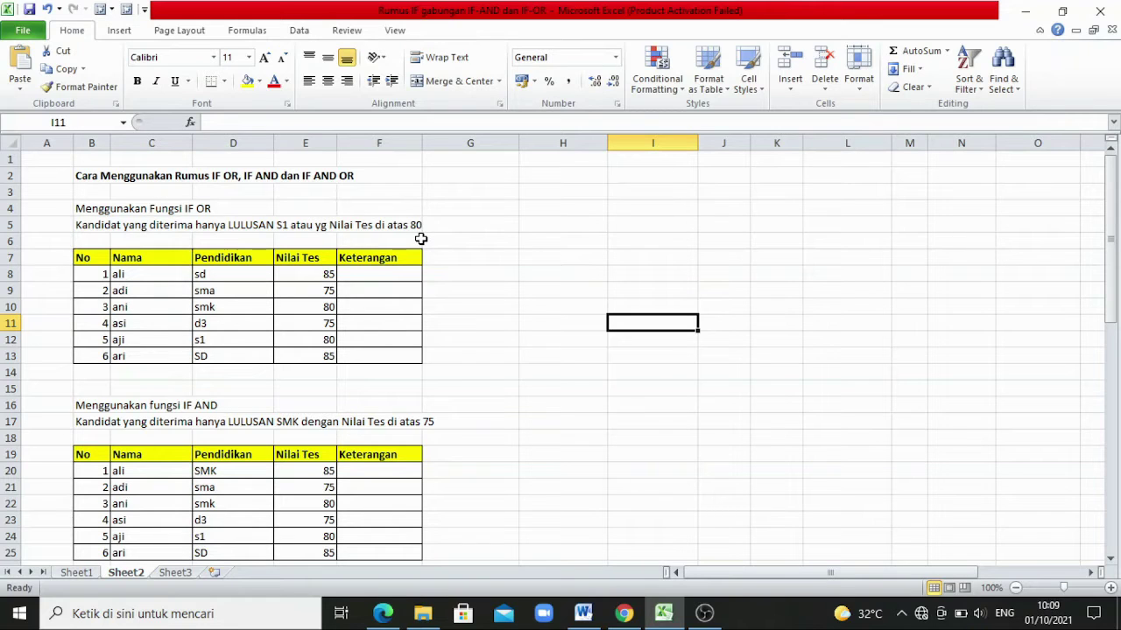
Enter the formula =IF(OR(D8="S1";E8>80);"LULUS";"TIDAK LULUS") in cell F8 of the IF OR table.
left_click(396, 275)
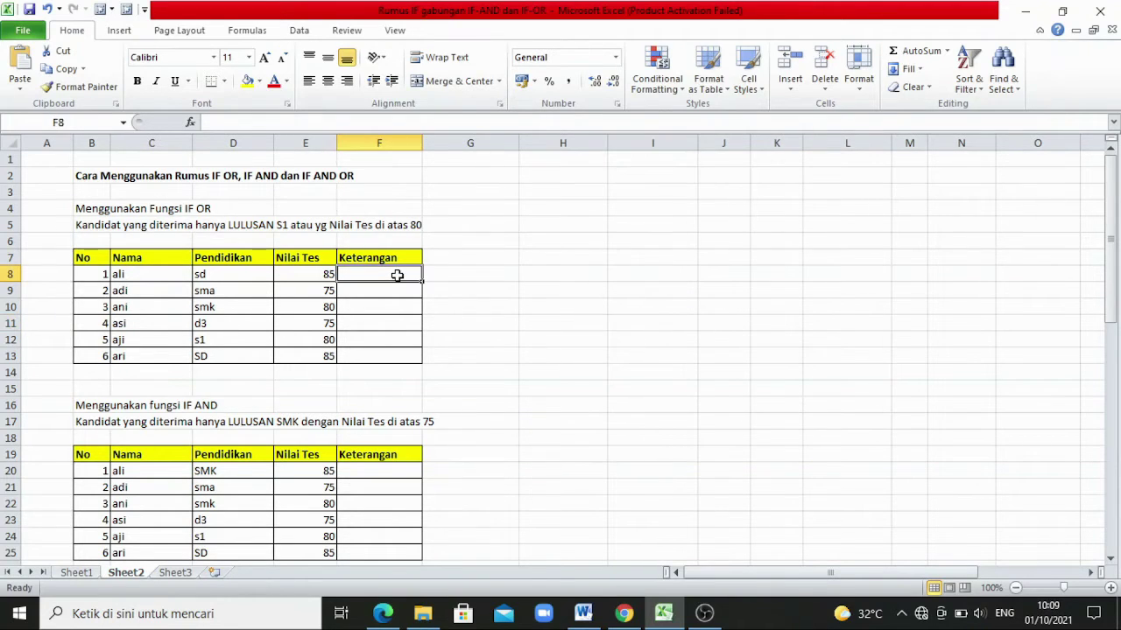
type("=IF(")
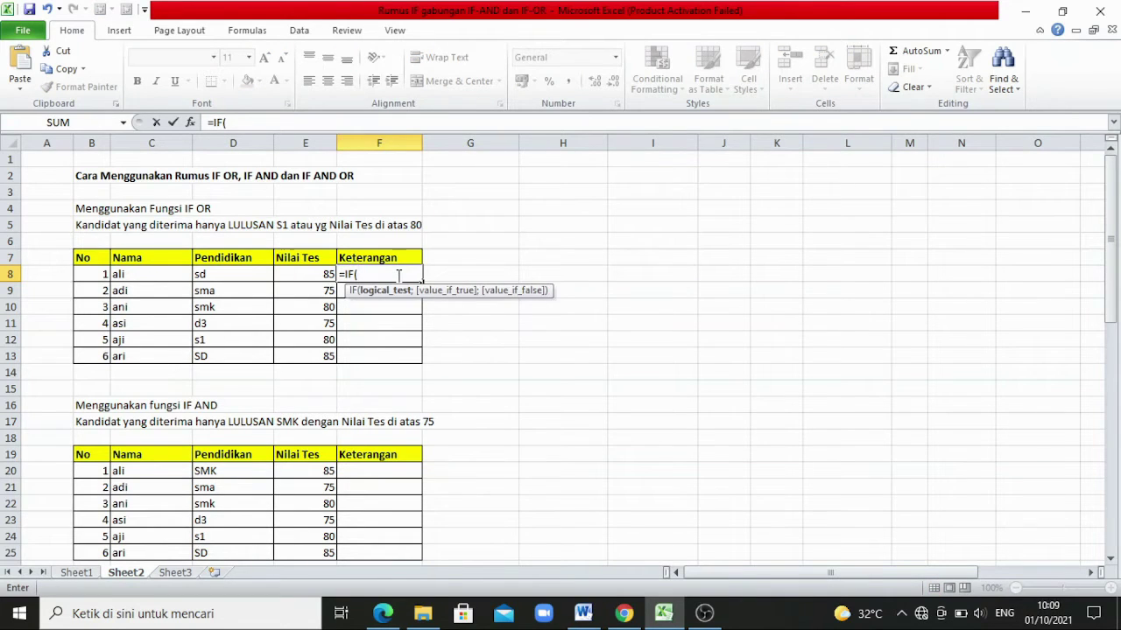
type("OR(")
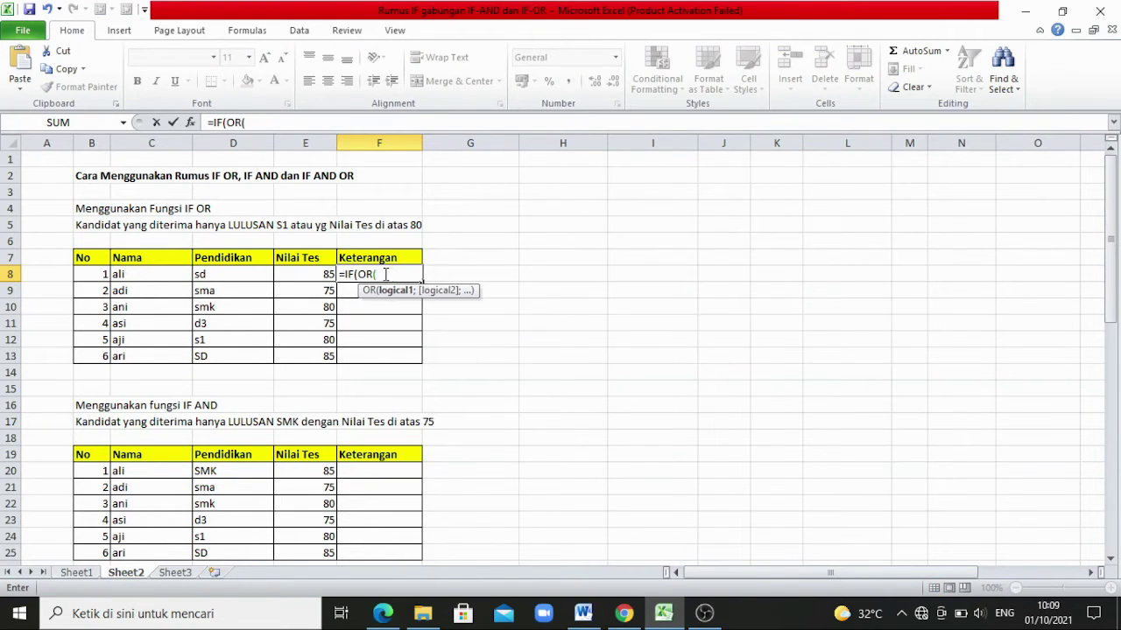
left_click(255, 272)
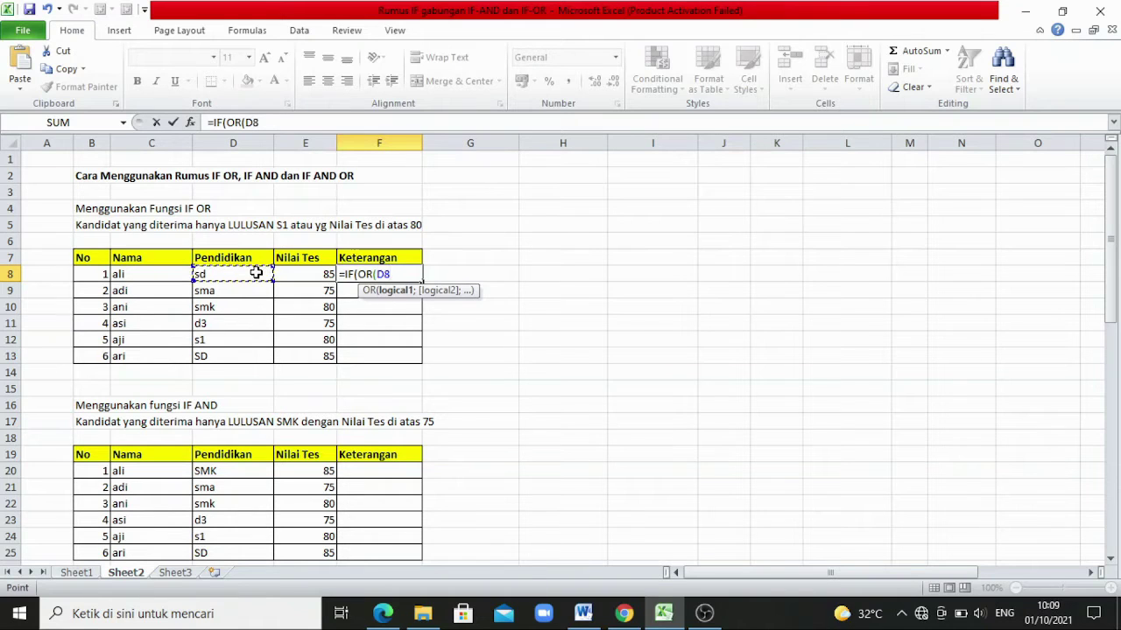
type("=\"S1\";")
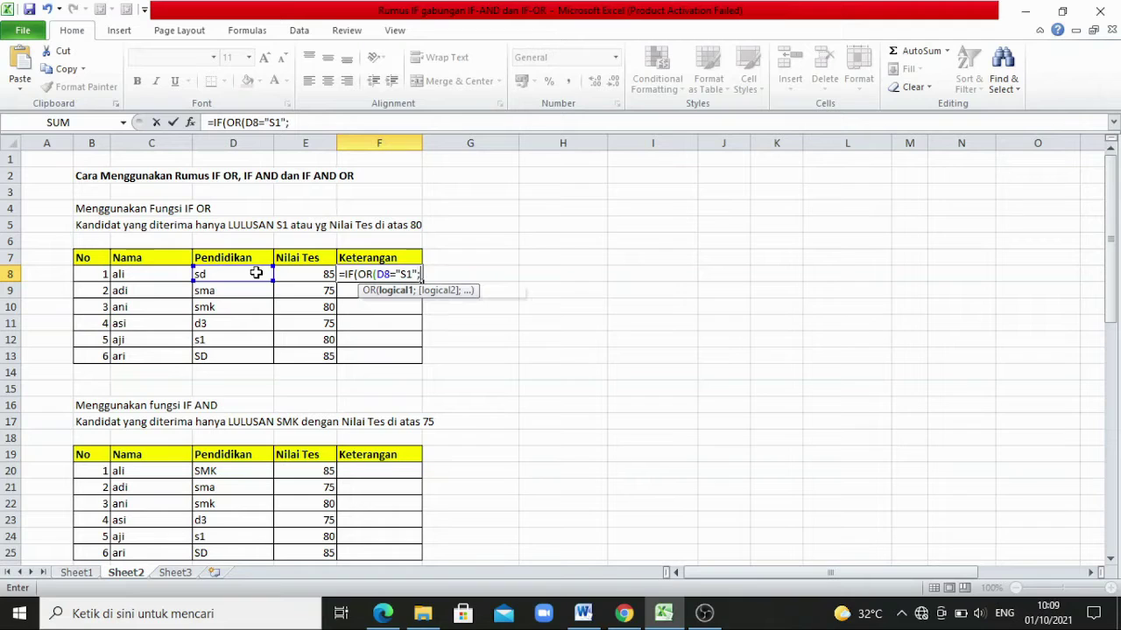
left_click(298, 275)
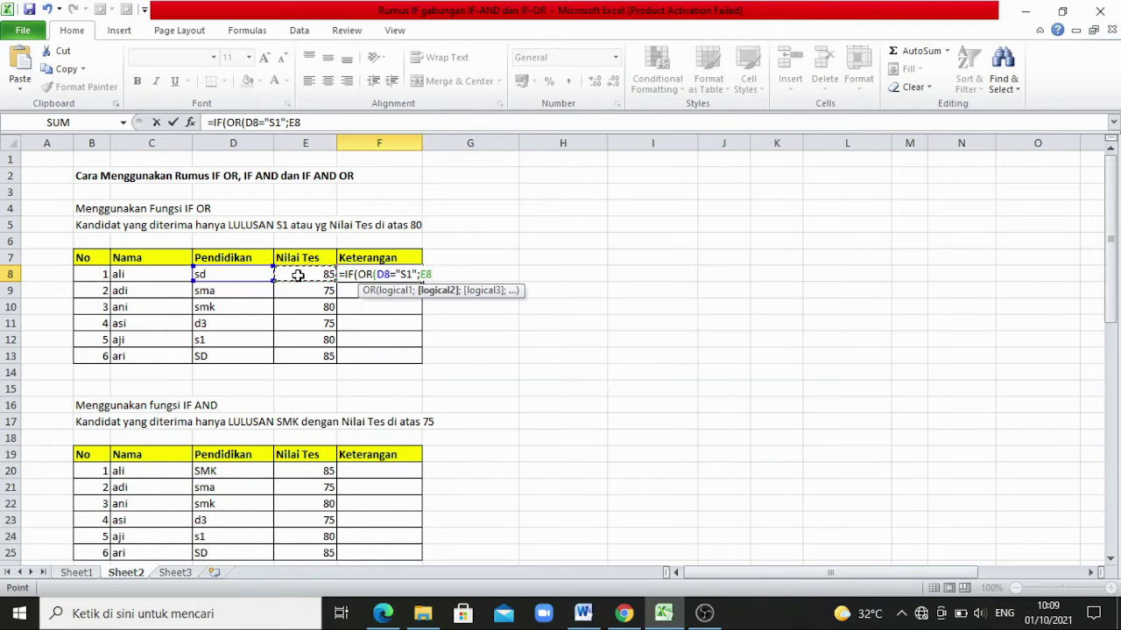
type(">80);\"")
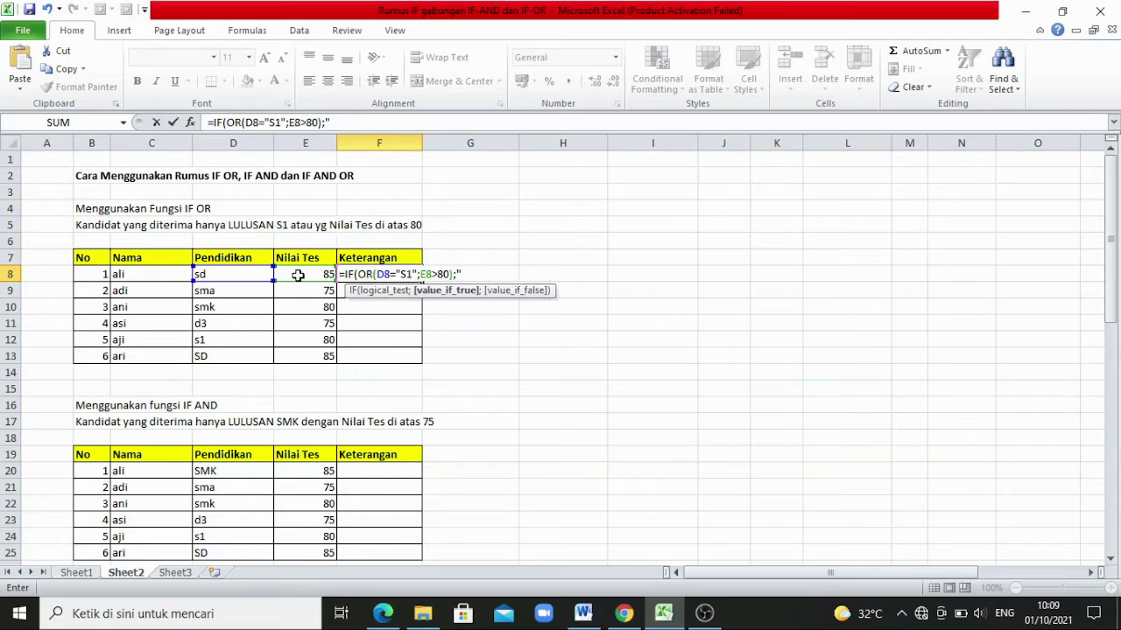
type("LULUS\";")
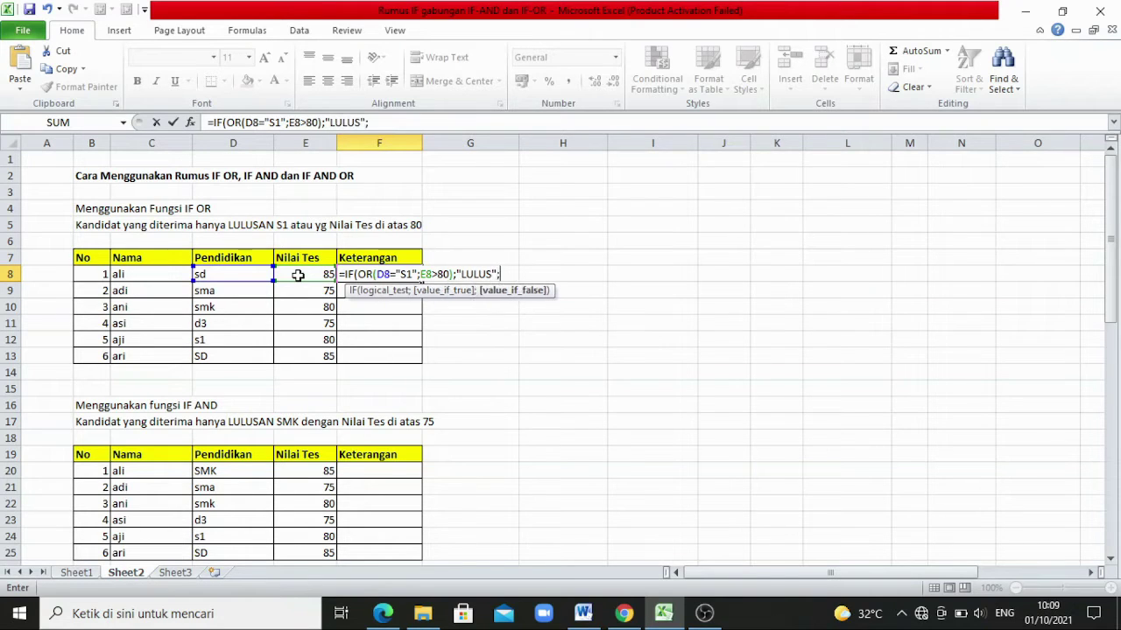
type("\"TIDAK LULUS")
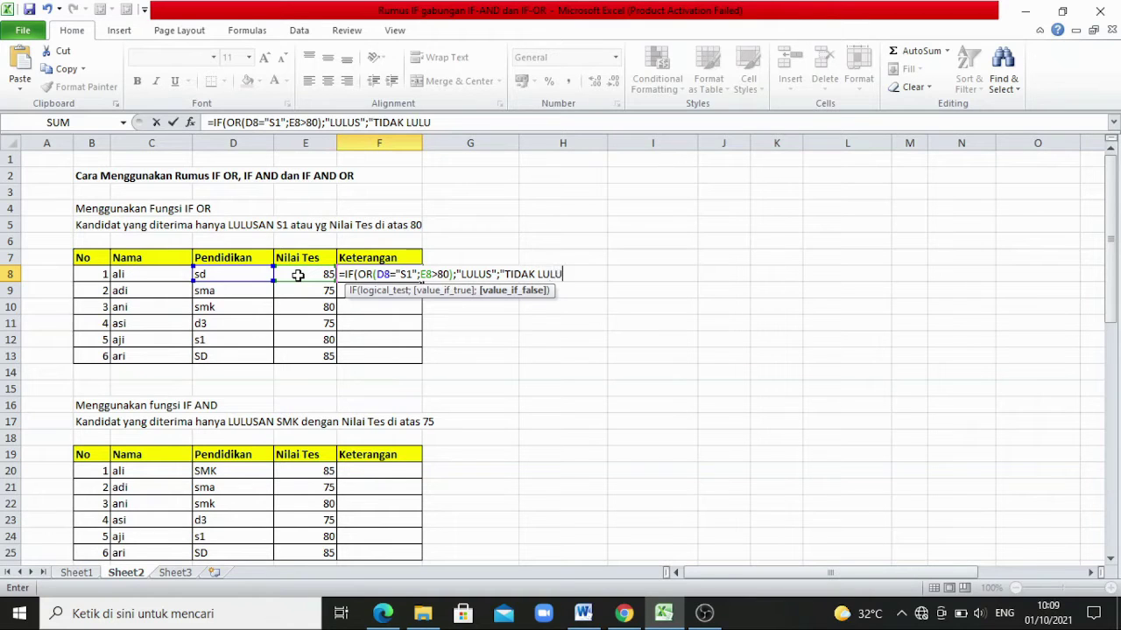
type("\")")
key("Return")
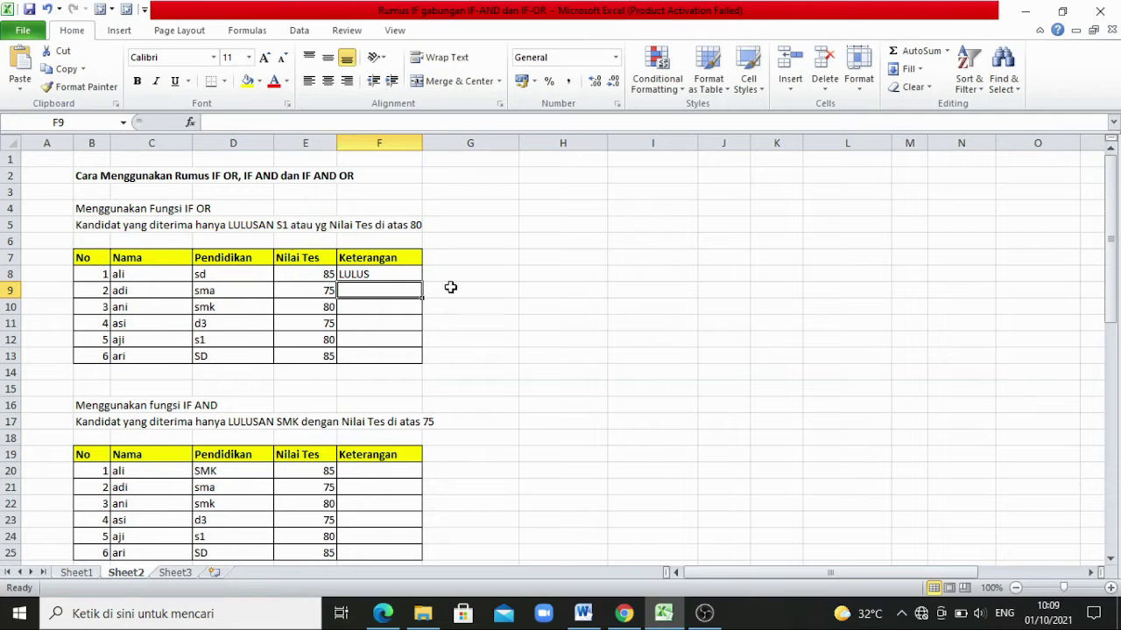
Copy the IF OR formula from F8 down through F13 and check the copied results.
left_click(412, 272)
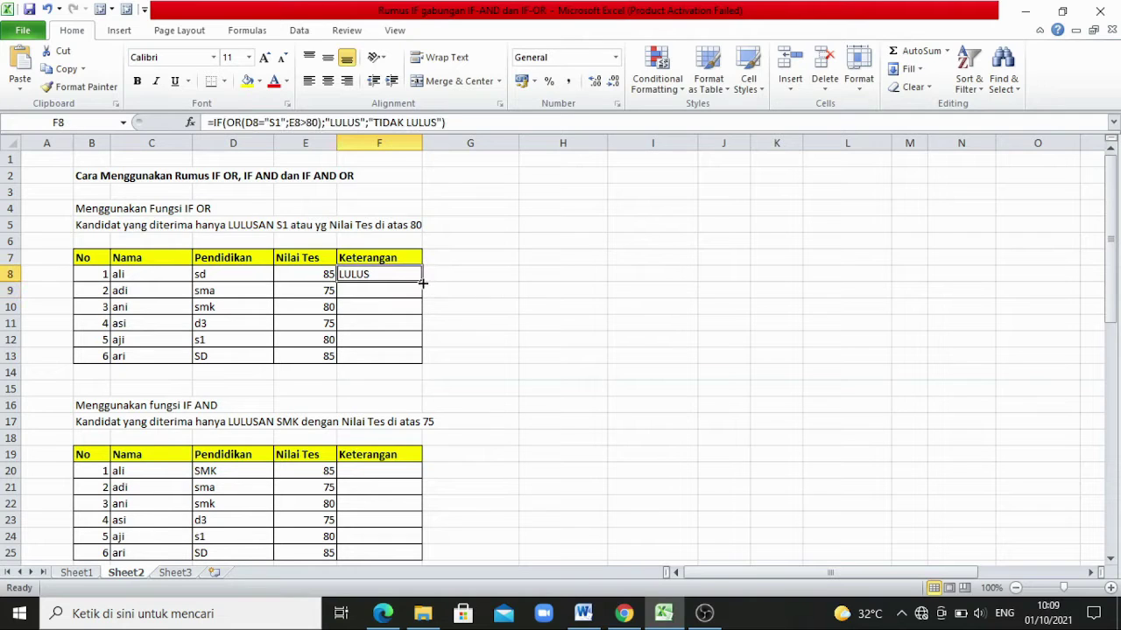
left_click_drag(422, 281, 416, 359)
left_click(414, 343)
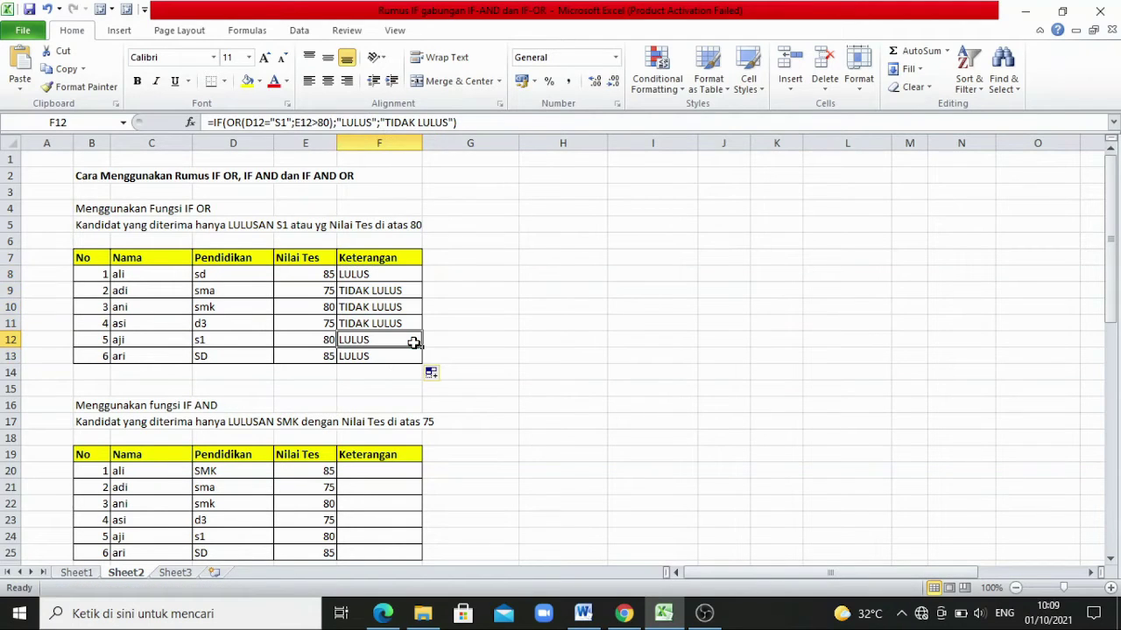
left_click(381, 276)
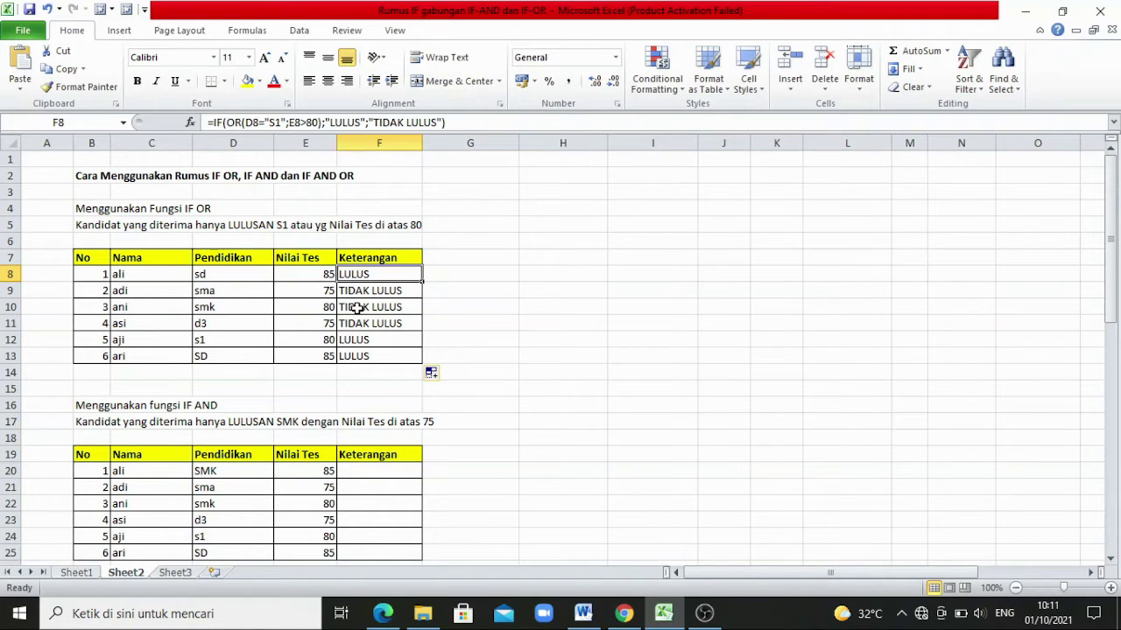
left_click(358, 344)
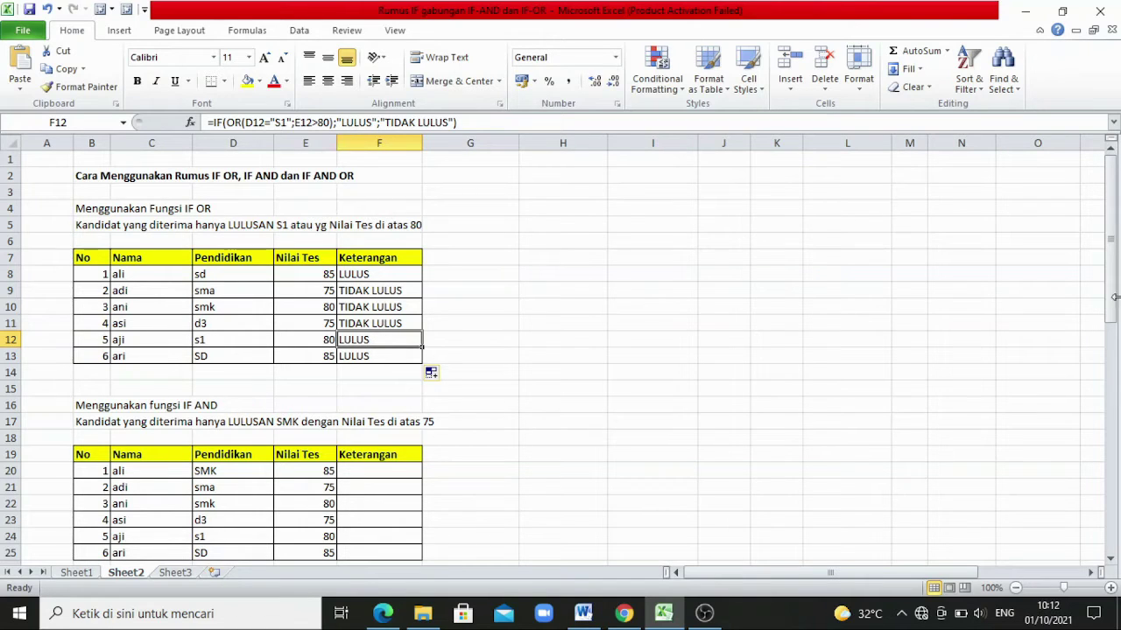
Enter the formula =IF(AND(D20="SMK";E20>75);"LULUS";"TIDAK LULUS") in cell F20 of the IF AND table.
left_click_drag(1114, 274, 1116, 294)
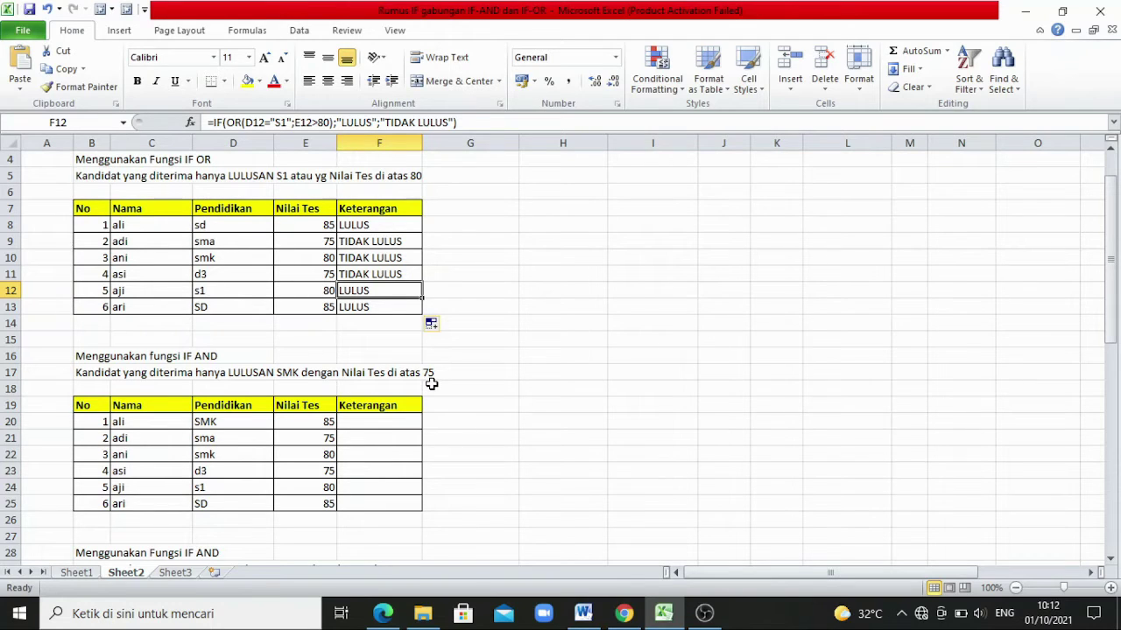
left_click(402, 421)
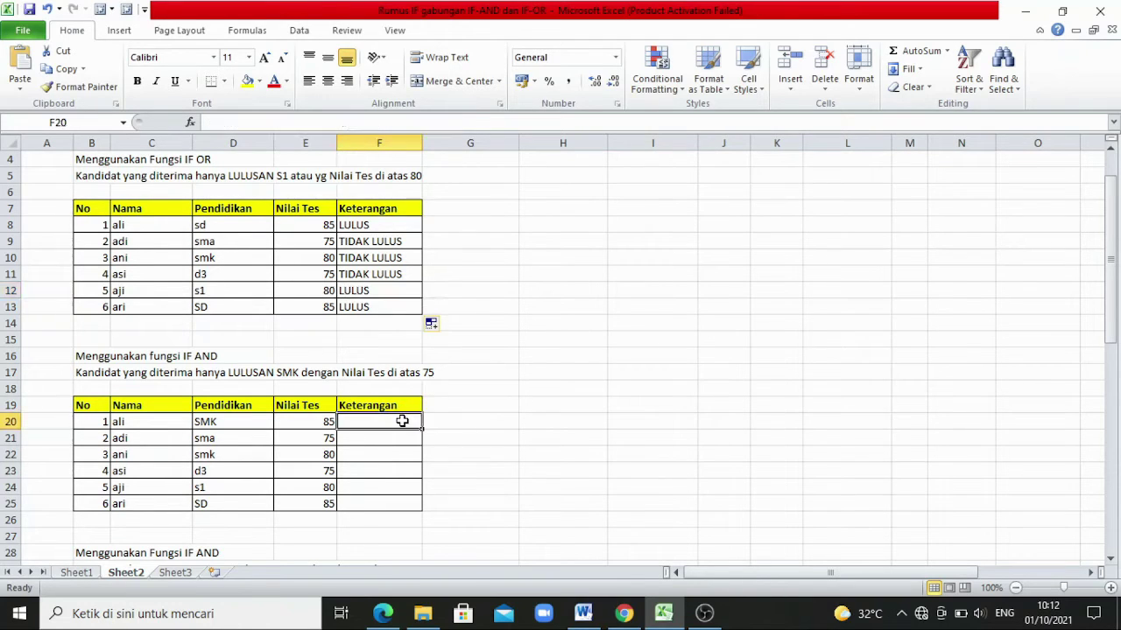
type("=if")
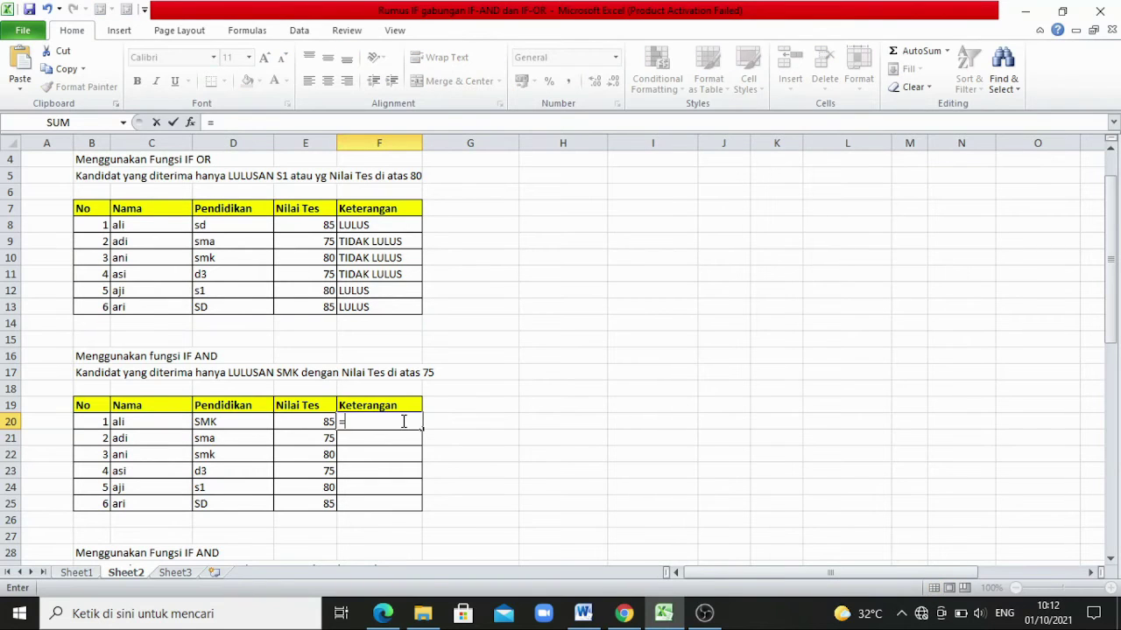
key("Tab")
type("AND")
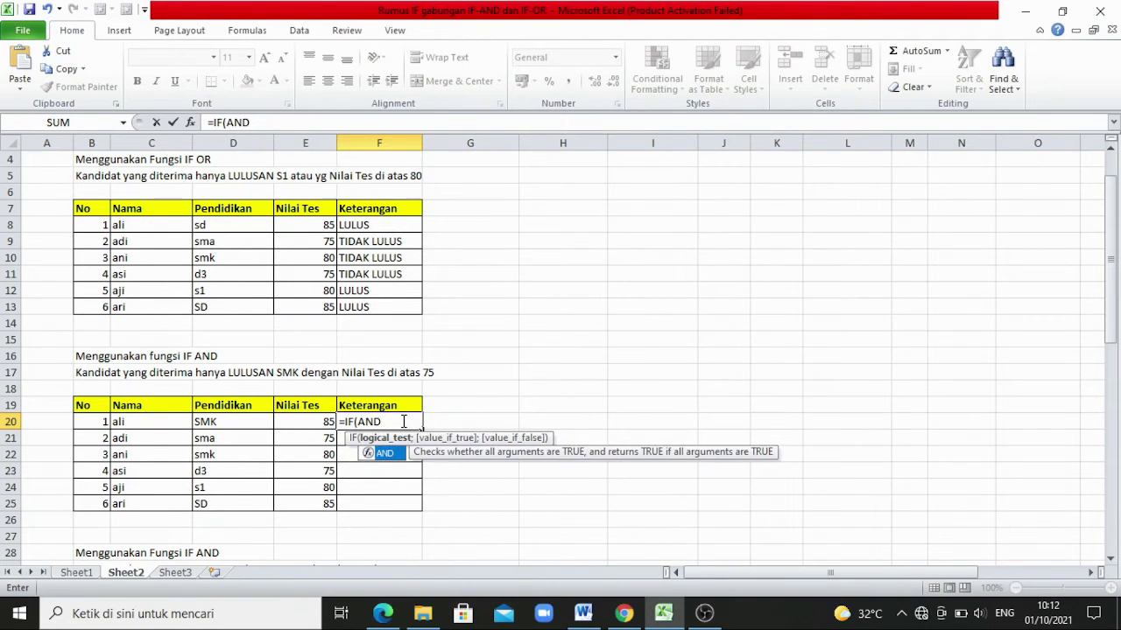
key("Tab")
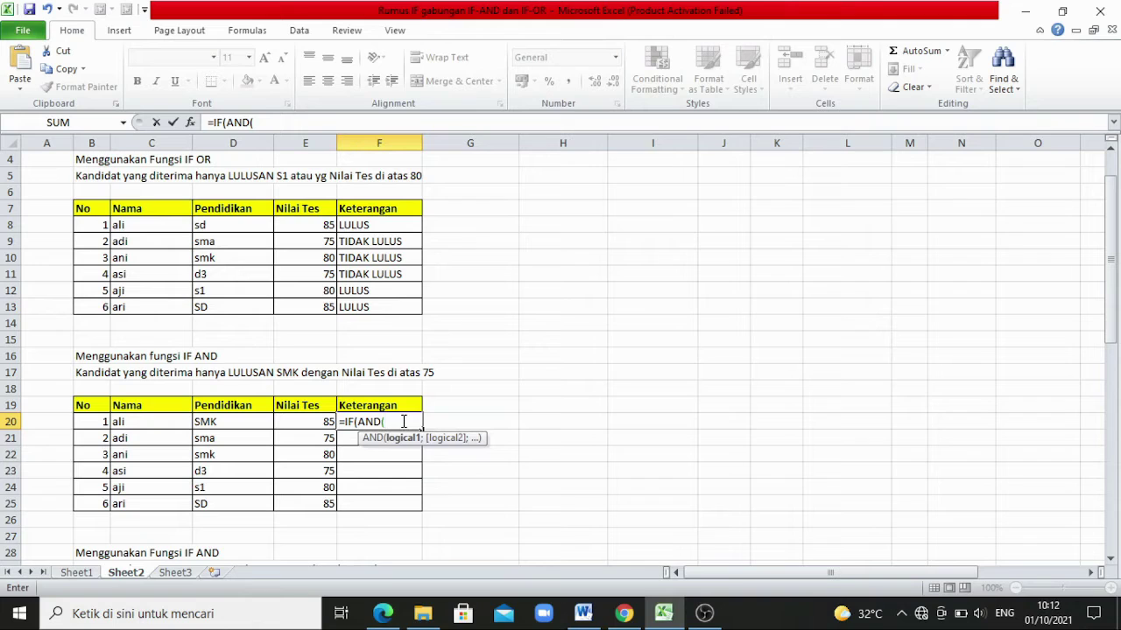
left_click(246, 424)
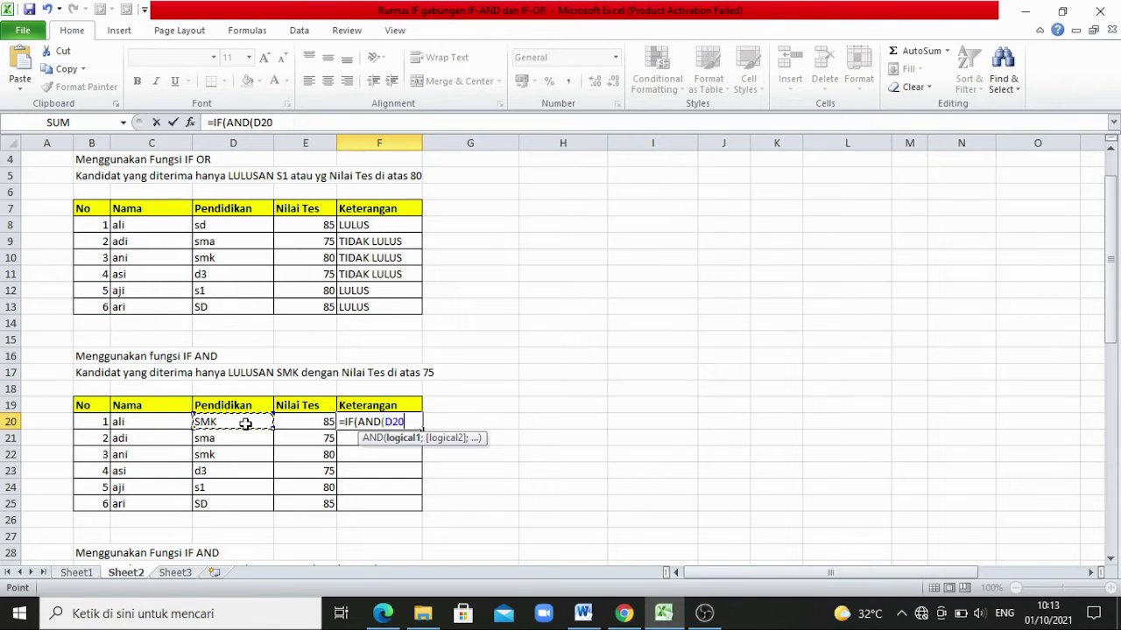
type("=\"SMK")
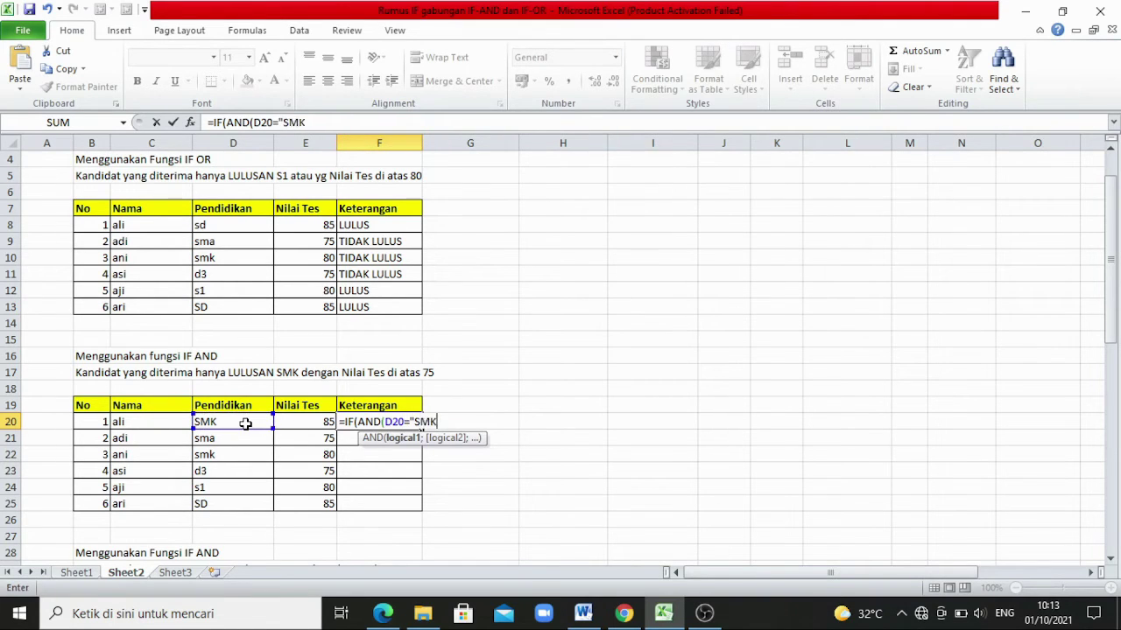
type("\";")
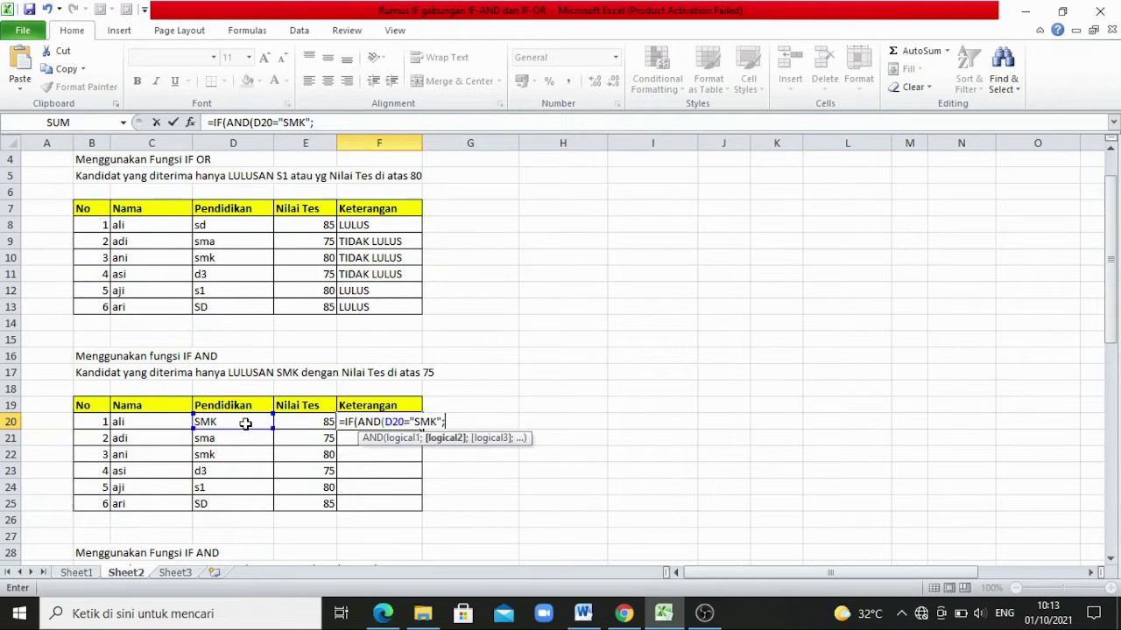
left_click(296, 421)
type(">75")
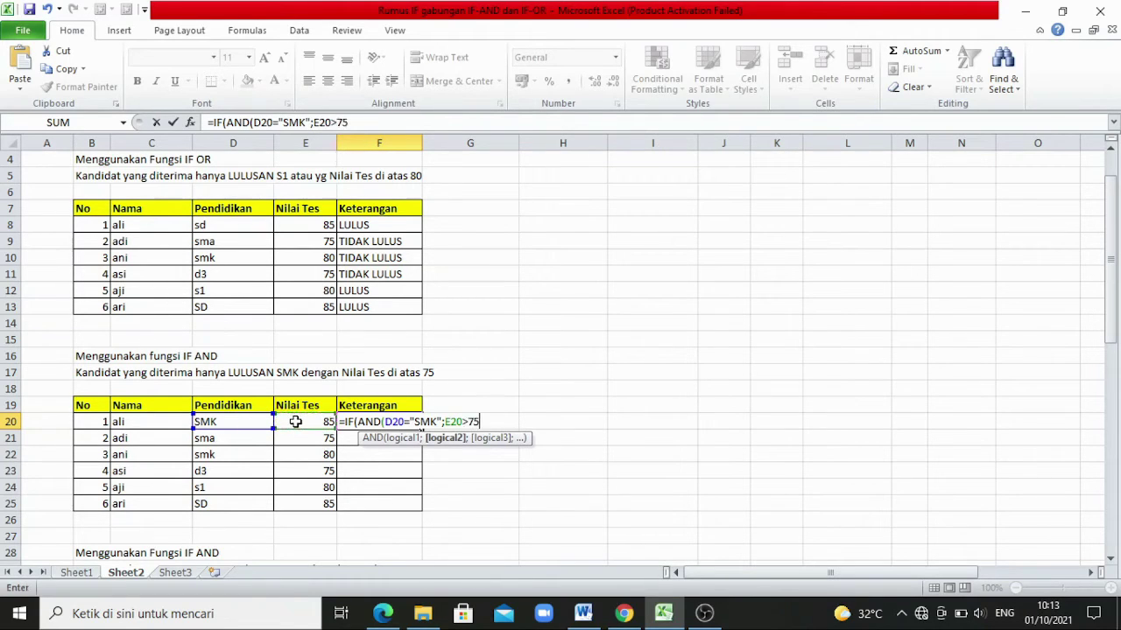
type(");\"")
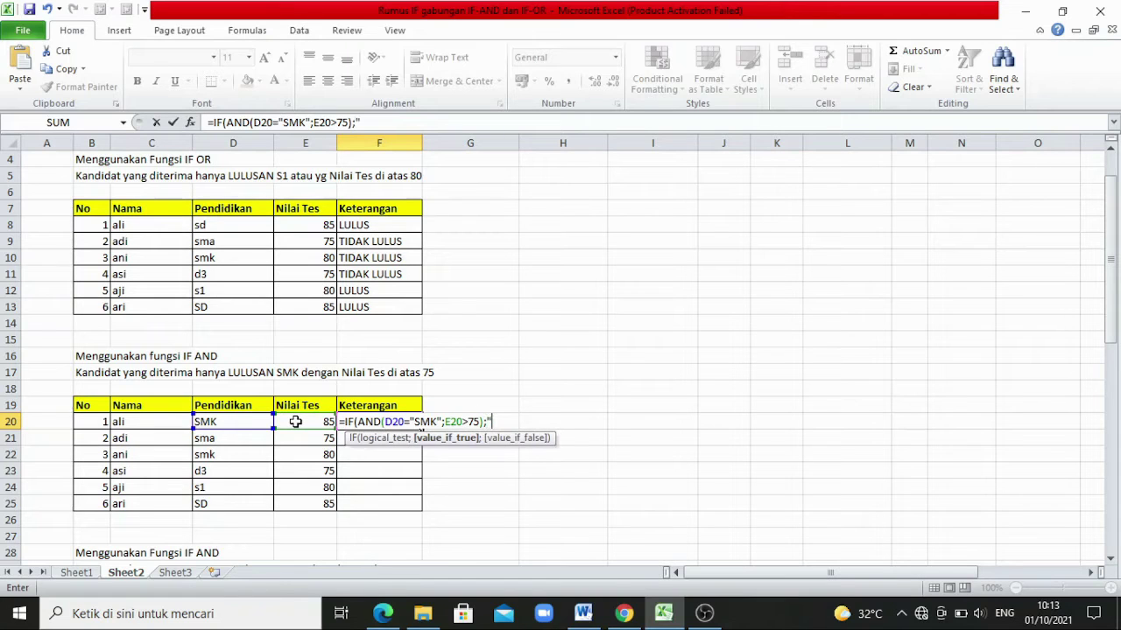
type("LULUS\";\"TIDAK")
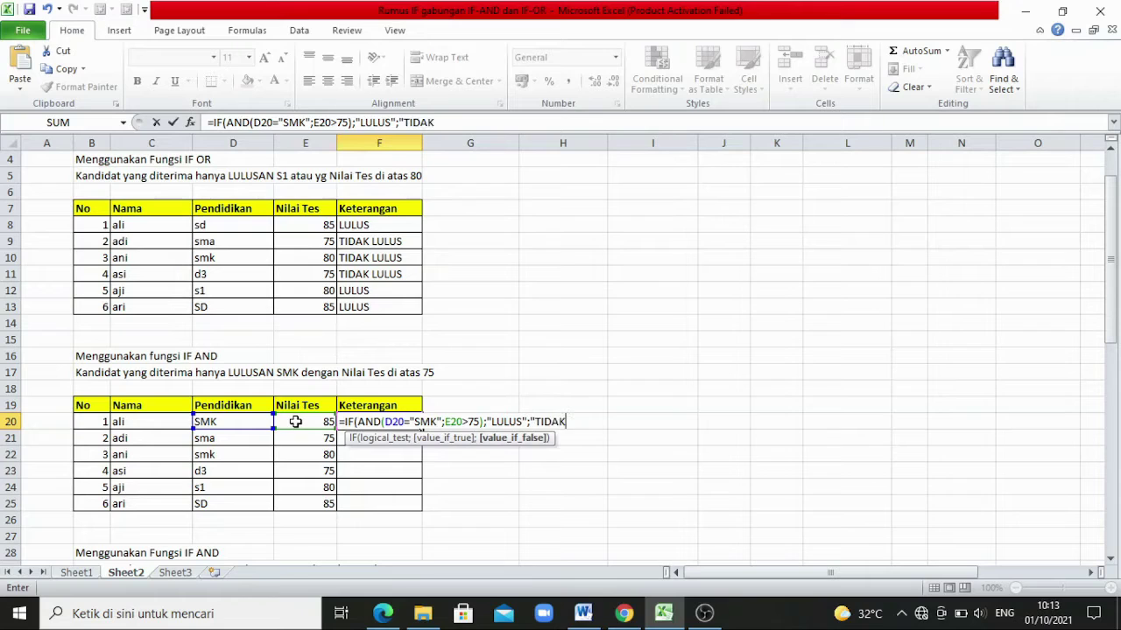
type(" LULUS\")")
key("Return")
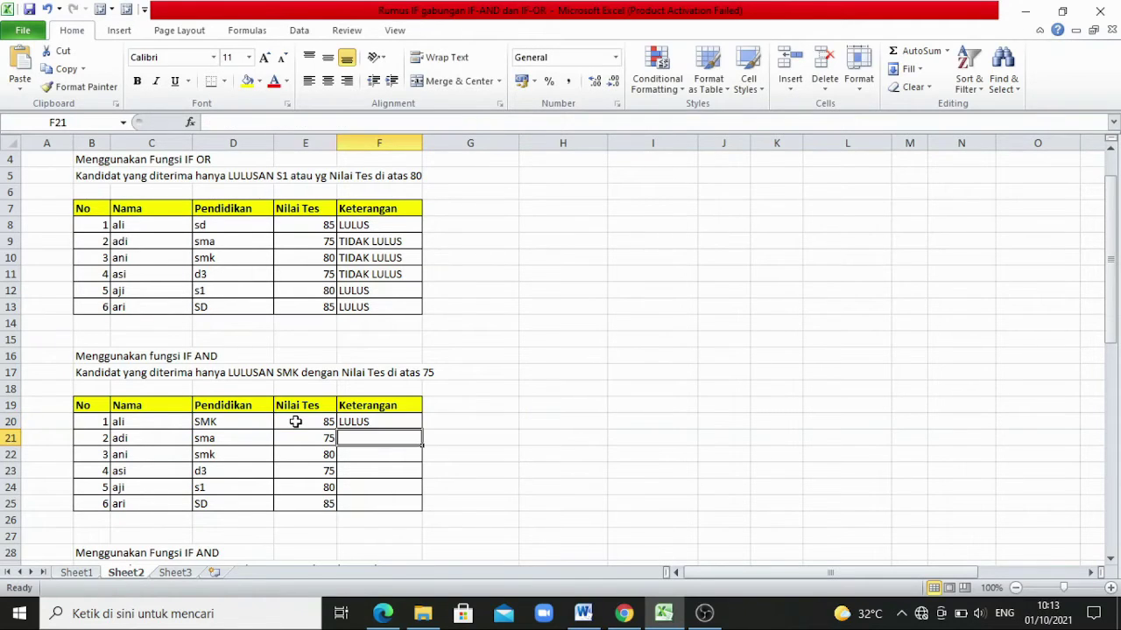
Copy the IF AND formula from F20 down through F25 to fill the Keterangan column.
left_click(408, 421)
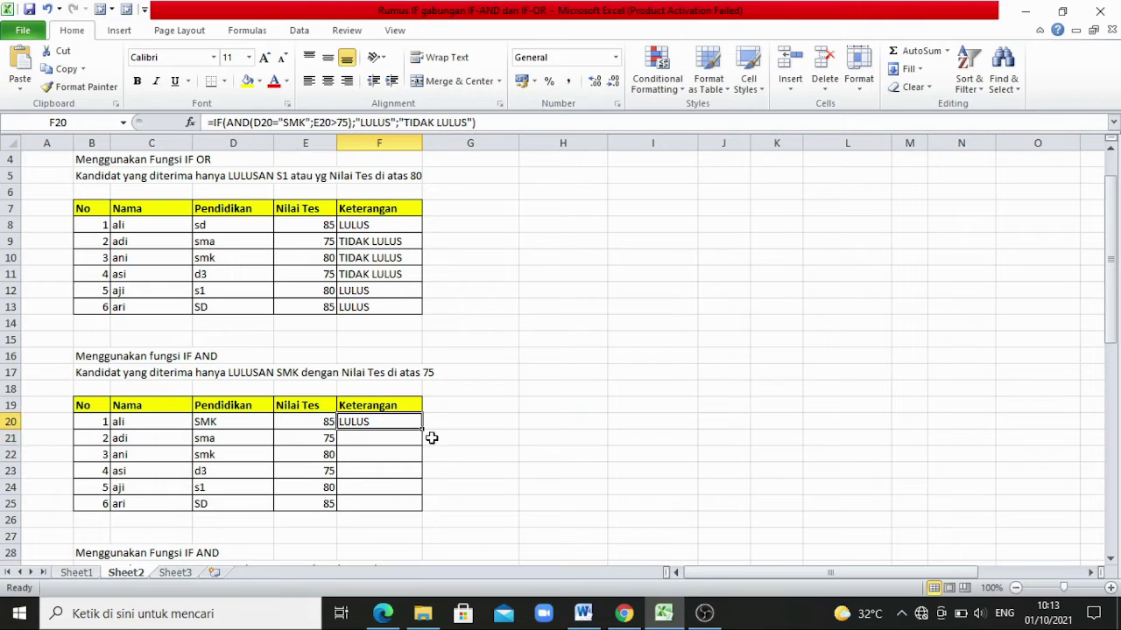
left_click_drag(422, 429, 420, 511)
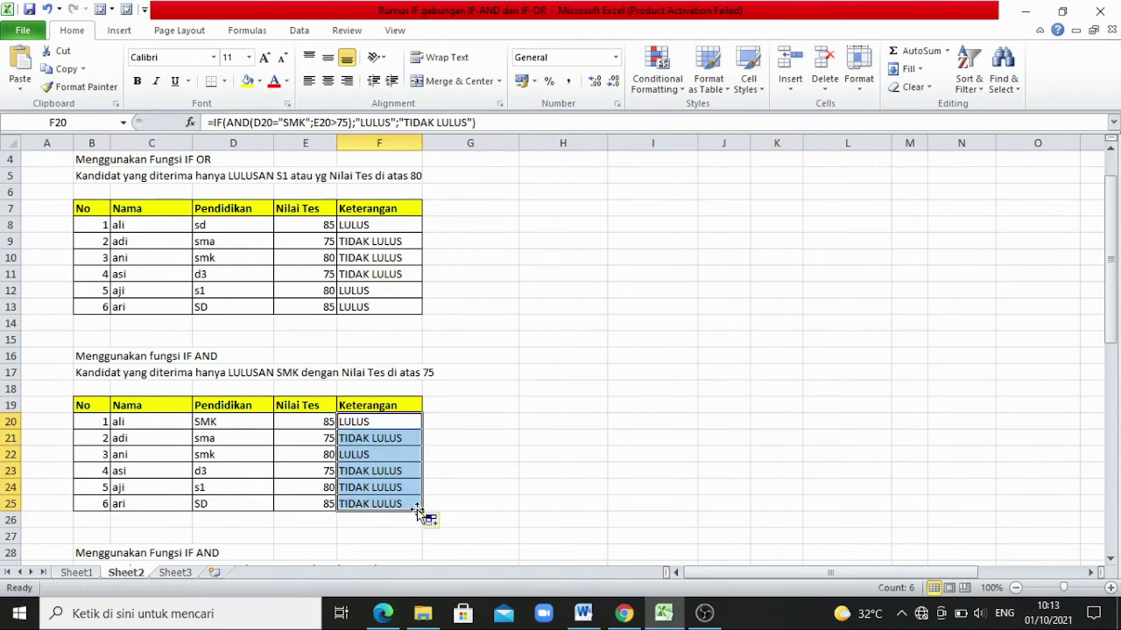
left_click(408, 459)
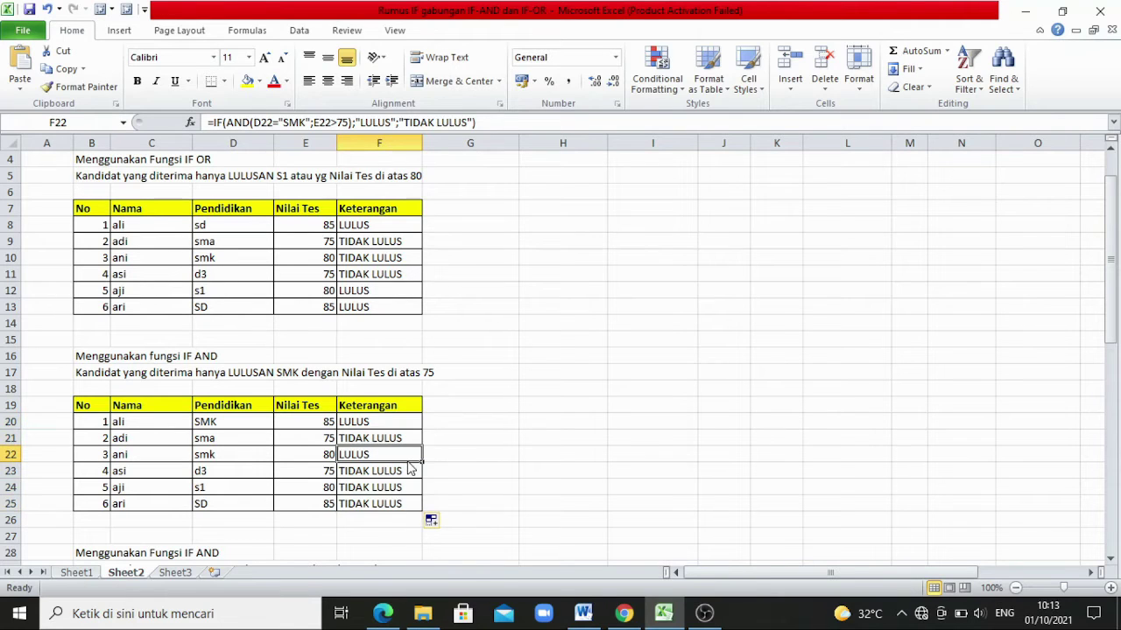
Examine the AND function in the F20 formula, leaving it unedited, and check its Pendidikan value in D20.
left_click(387, 423)
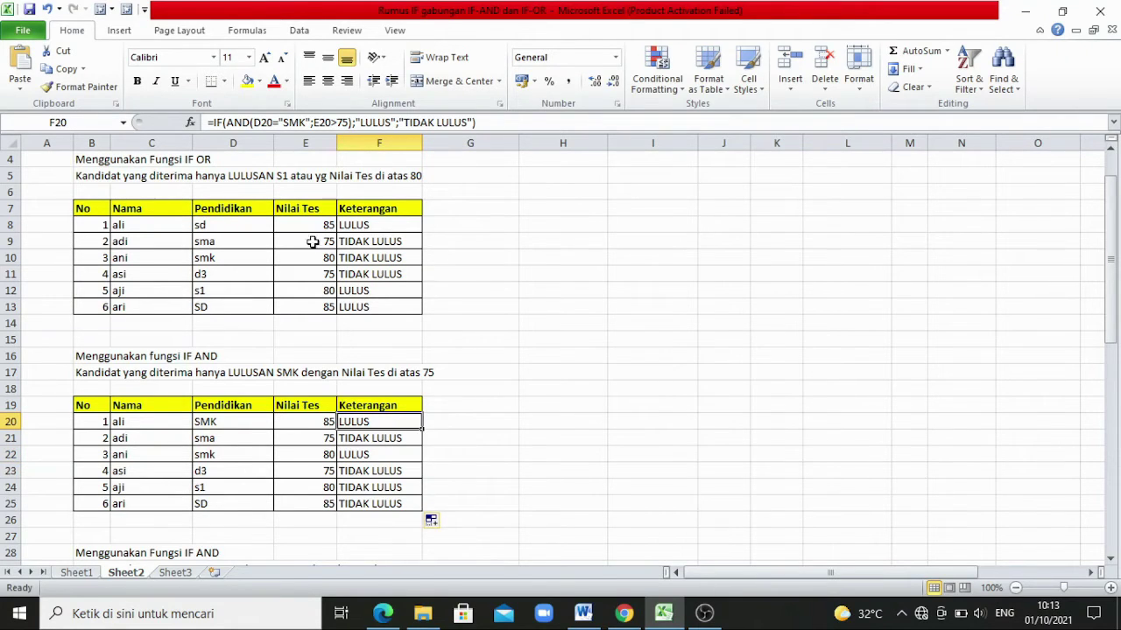
left_click(253, 123)
double_click(244, 123)
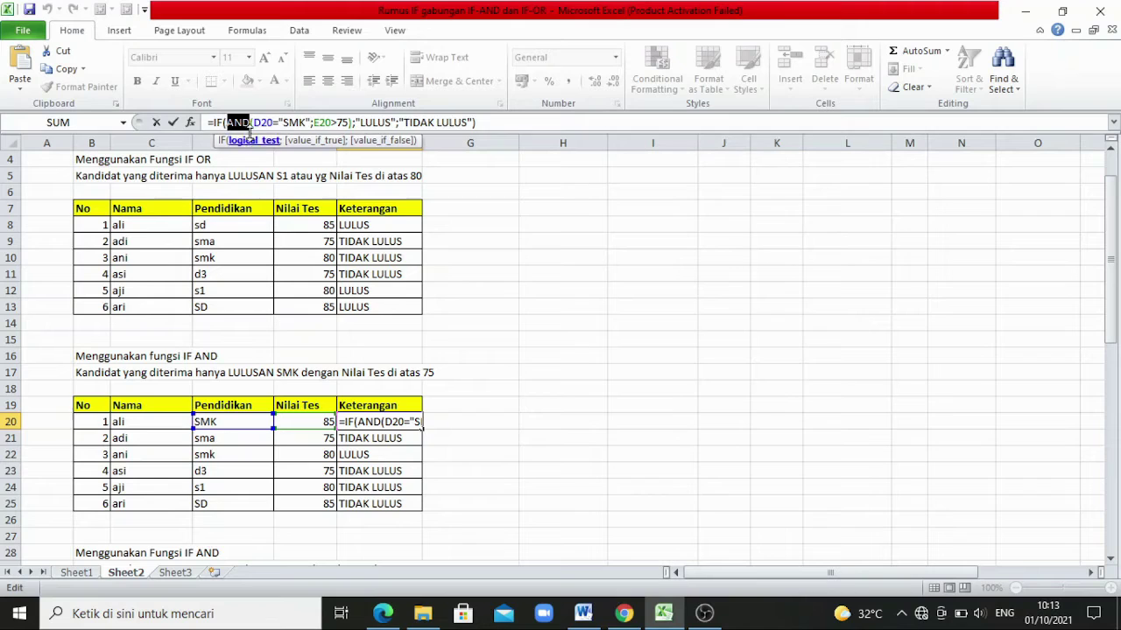
left_click(250, 123)
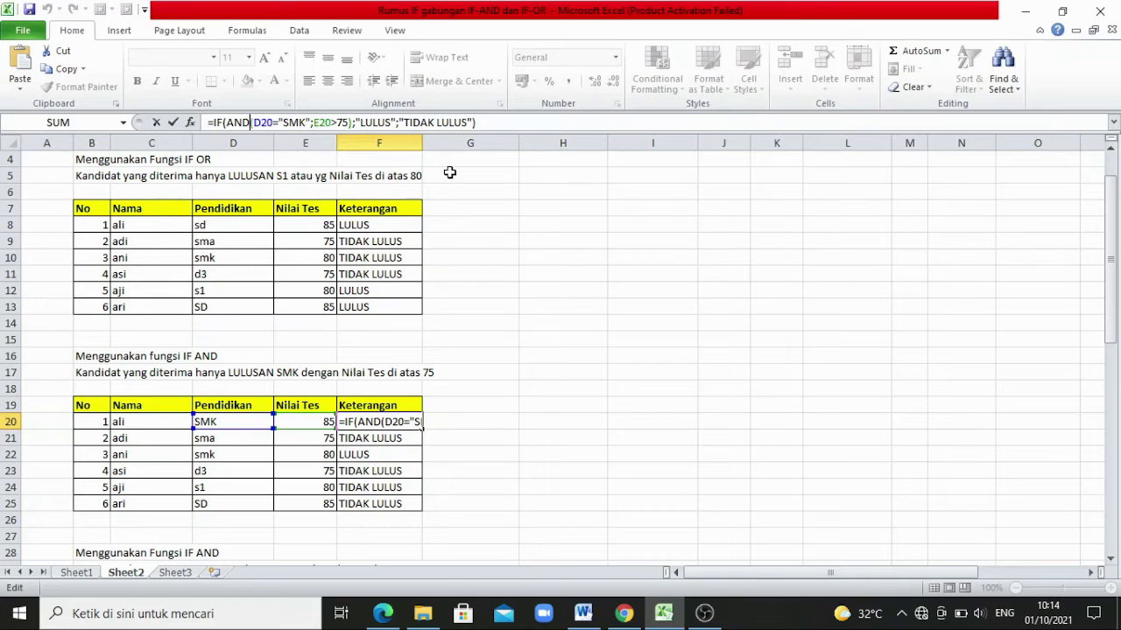
key("Return")
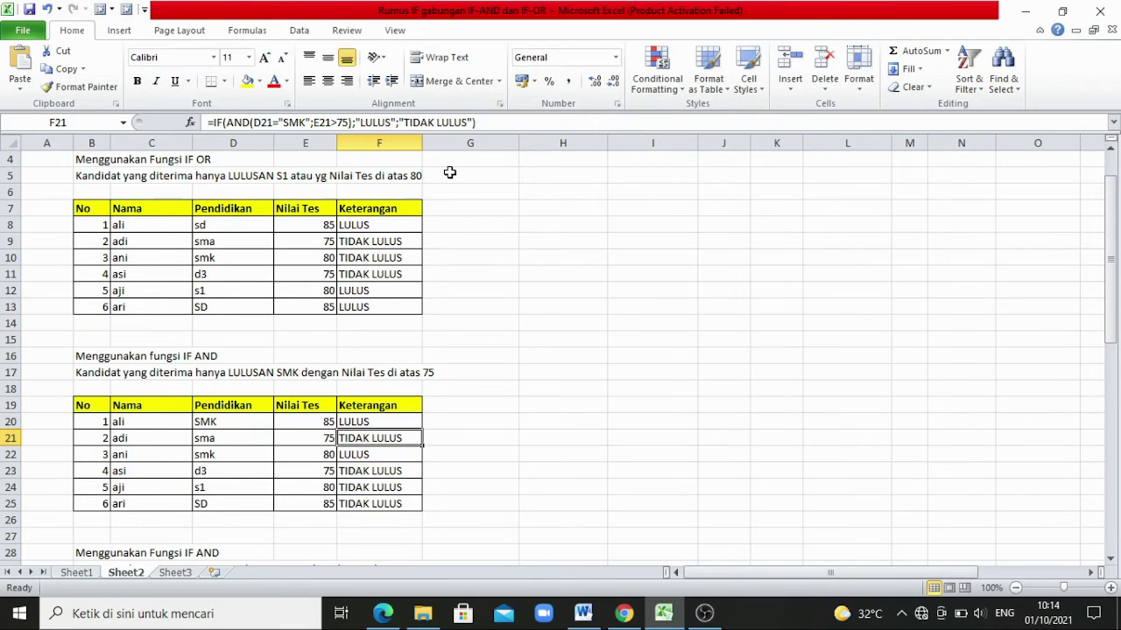
left_click(387, 424)
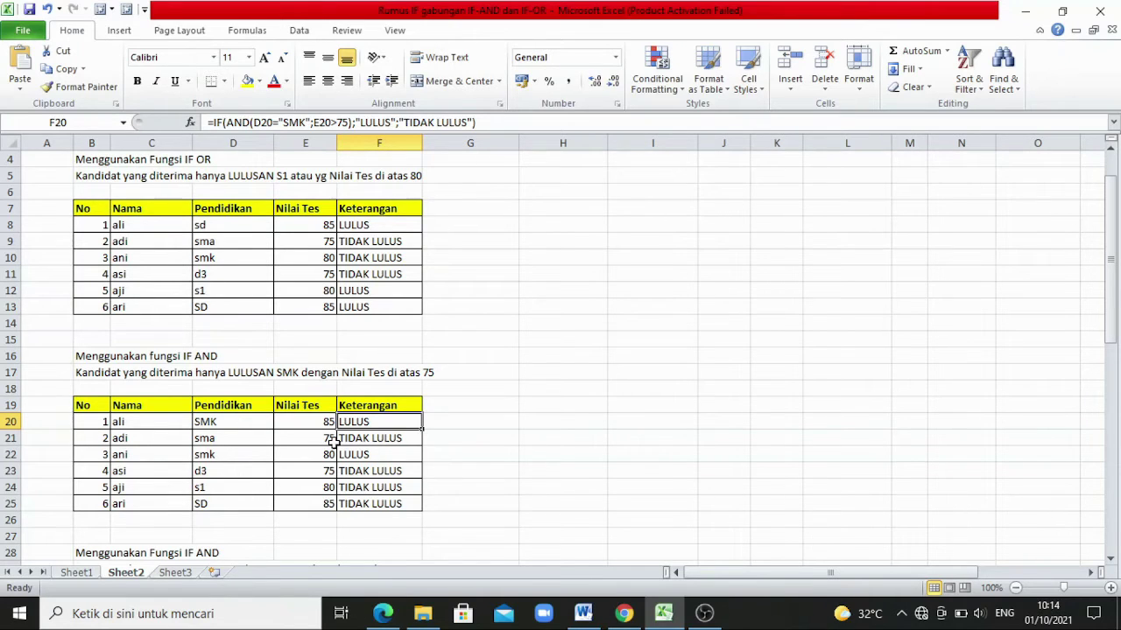
left_click(235, 425)
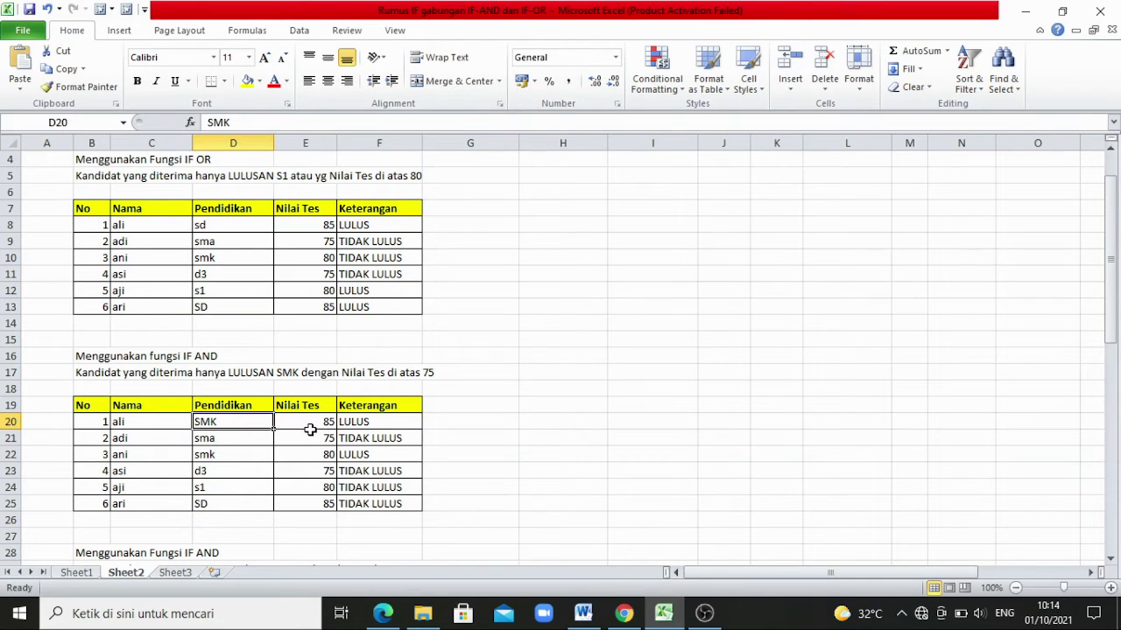
Check the Nilai Tes value in E20 and the IF AND results in F20 and F24.
left_click(313, 426)
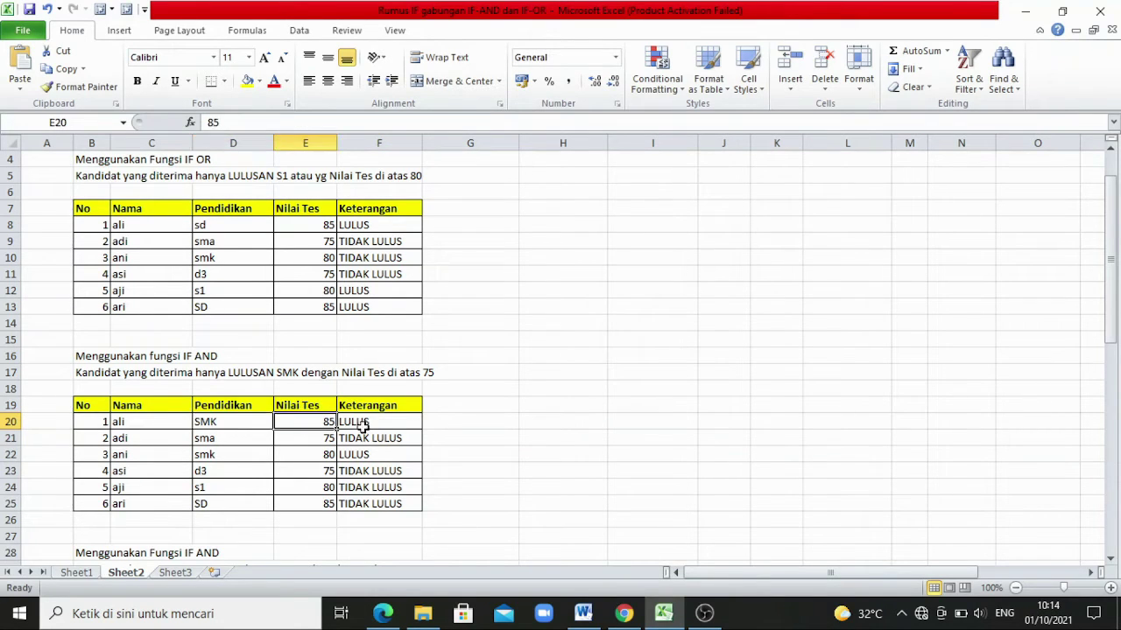
left_click(383, 427)
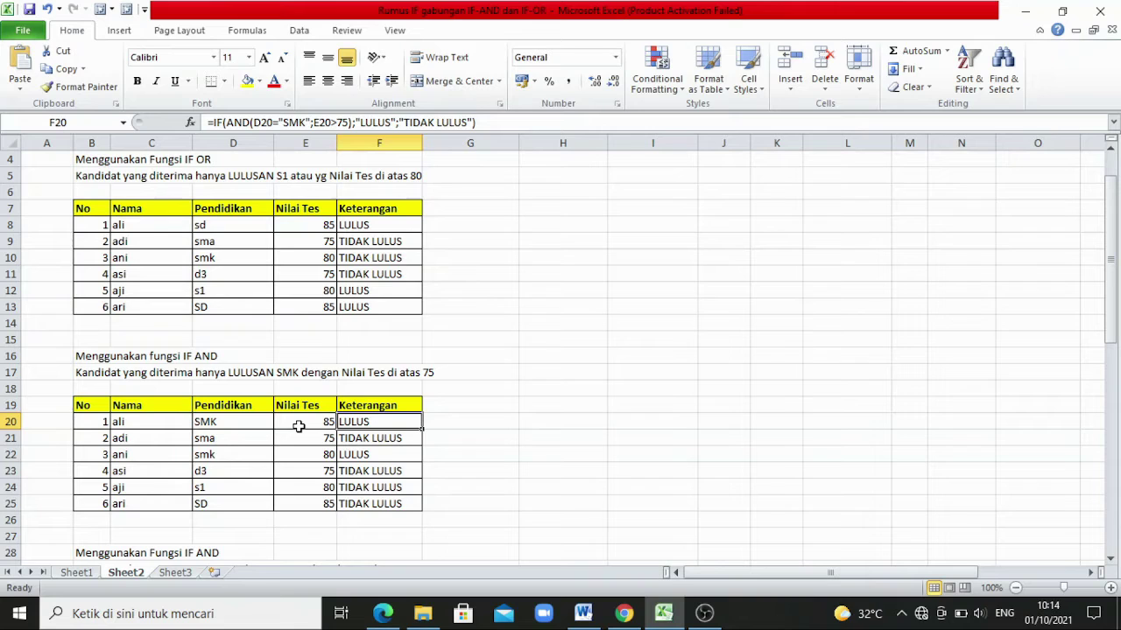
left_click(346, 490)
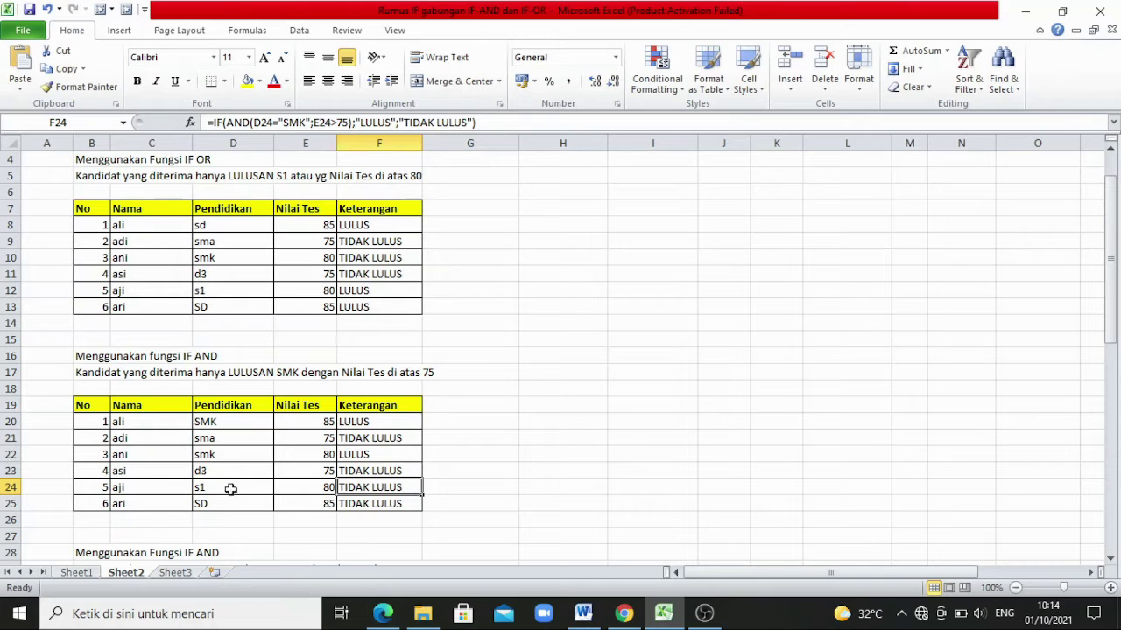
left_click(473, 508)
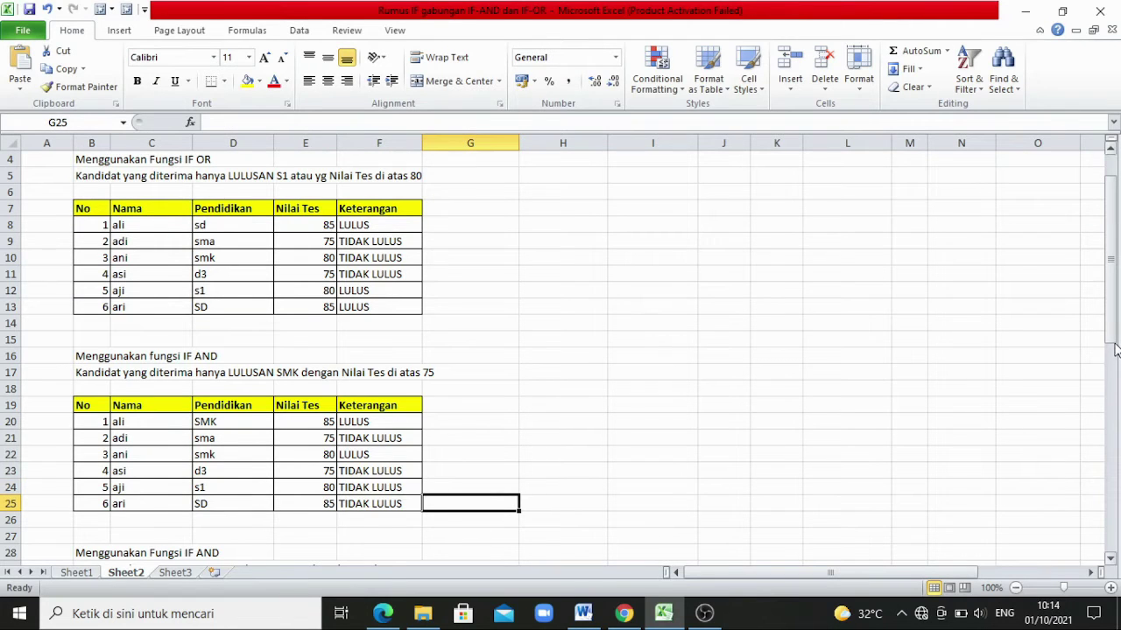
Enter the formula =SUM(D32*E32) in cell G32, the first Total cell of the discount table.
left_click_drag(1112, 339, 1103, 459)
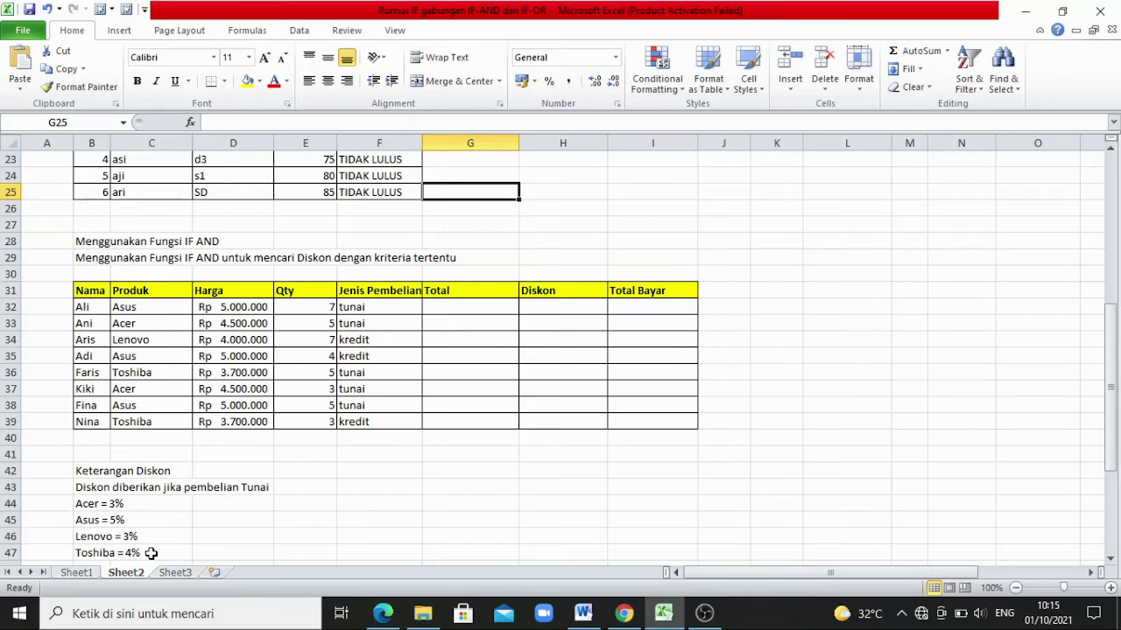
left_click(464, 309)
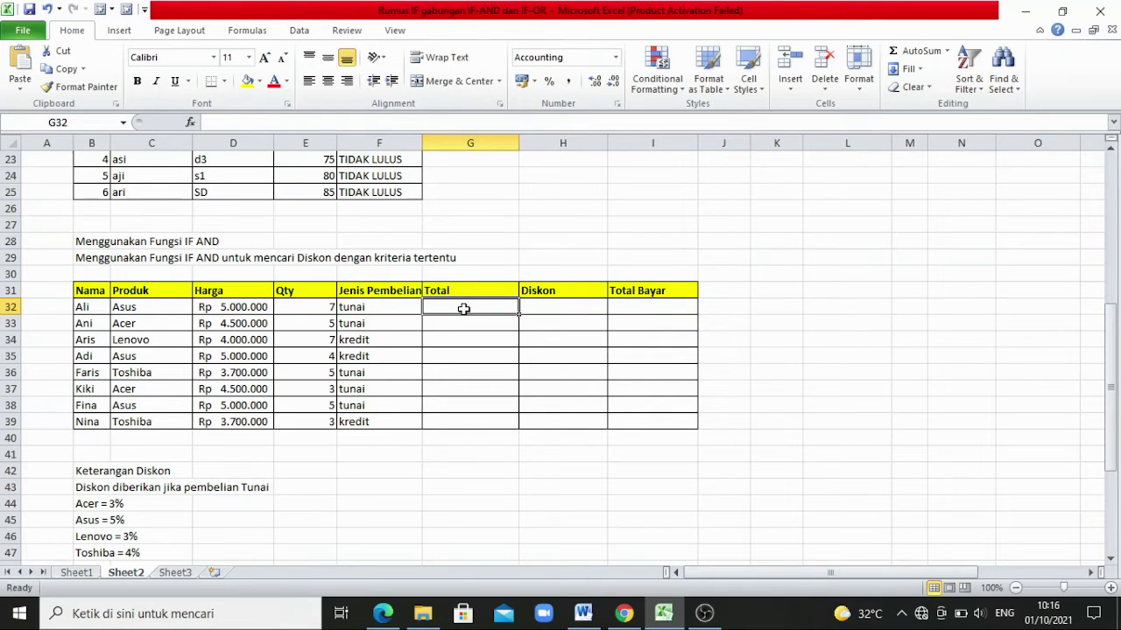
type("=")
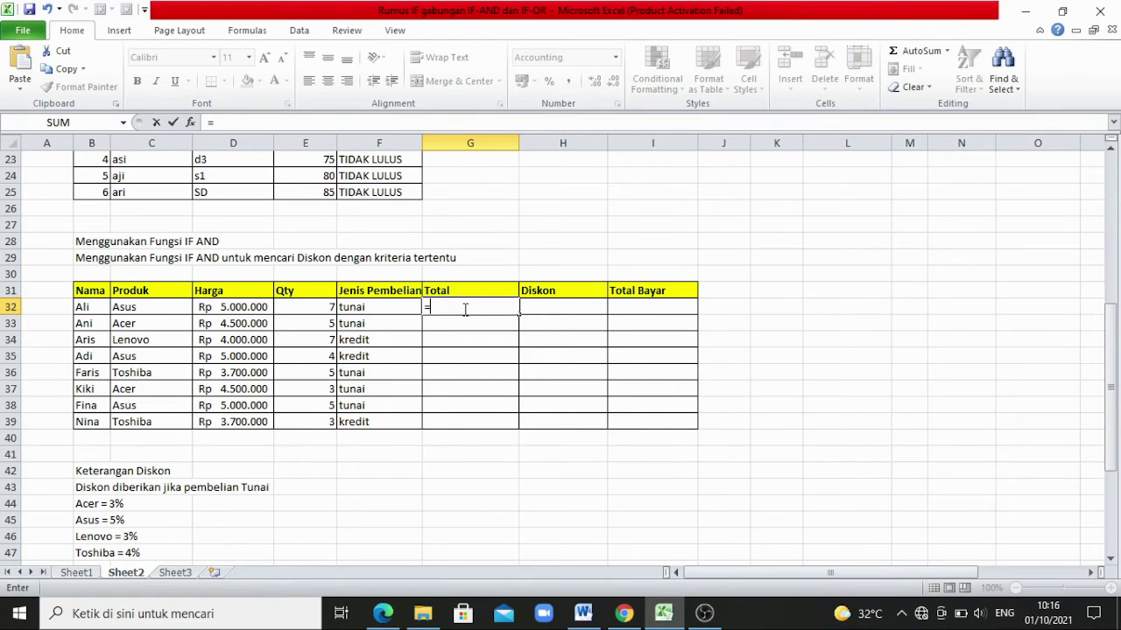
type("SUM(")
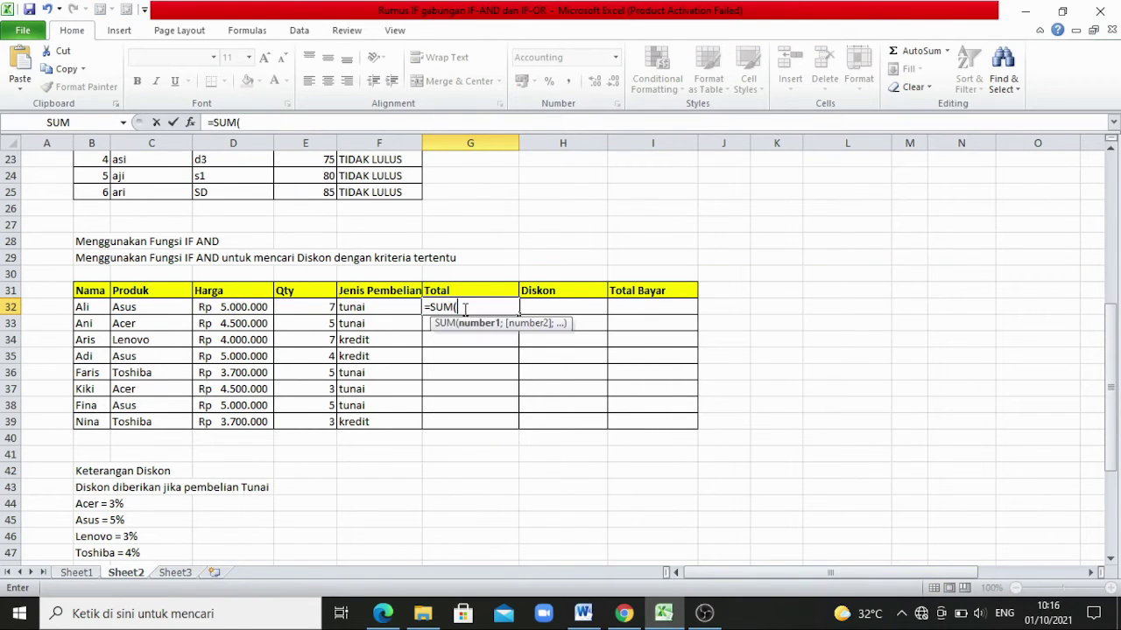
left_click(252, 307)
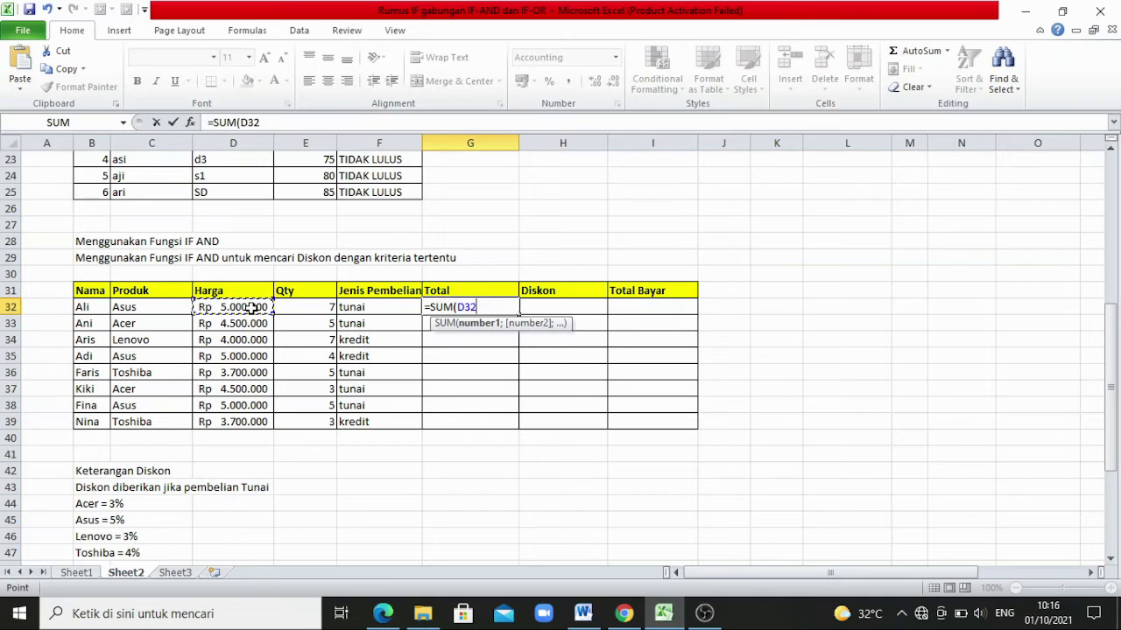
type("*")
left_click(307, 307)
type(")")
key("Return")
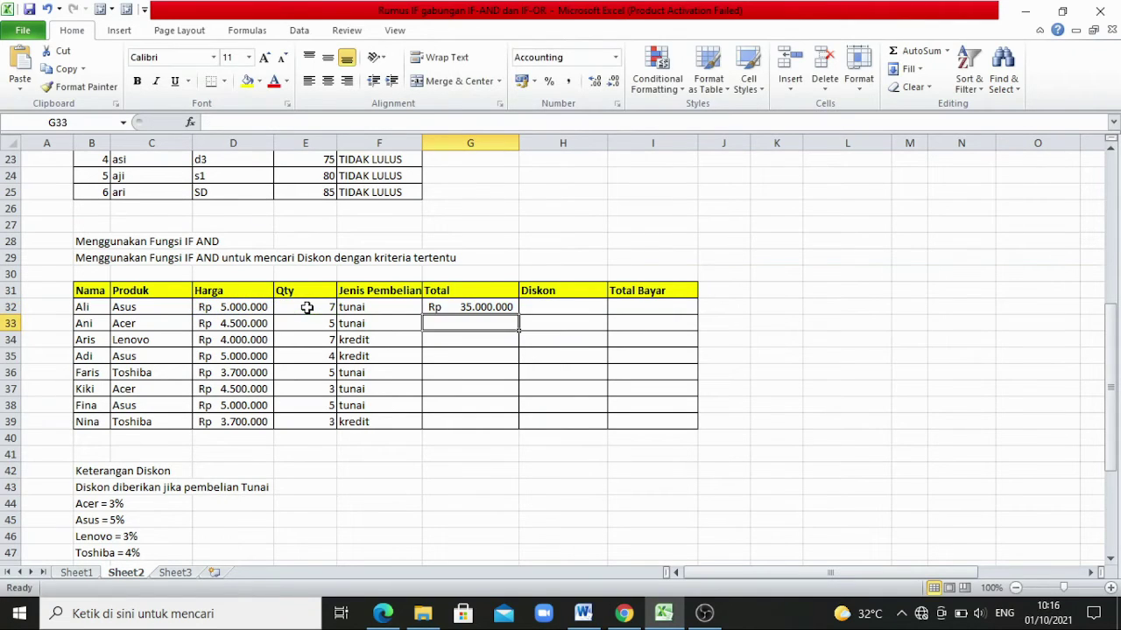
Copy the Total formula from G32 down through G39 and check the formula in G32.
left_click(514, 310)
left_click_drag(521, 312, 517, 426)
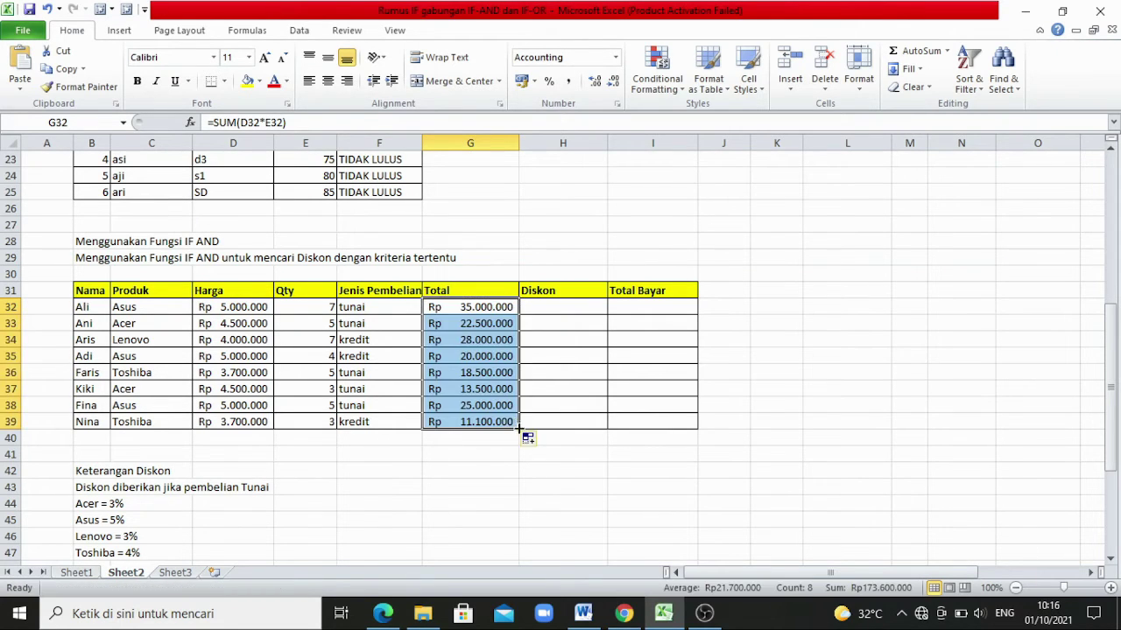
left_click(549, 450)
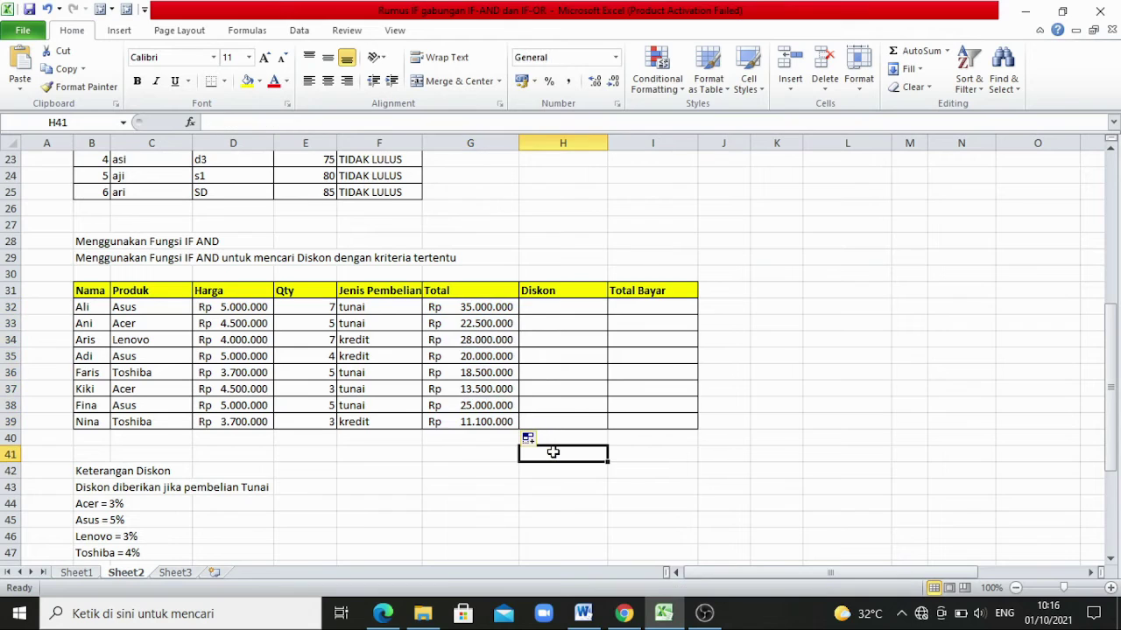
left_click(495, 306)
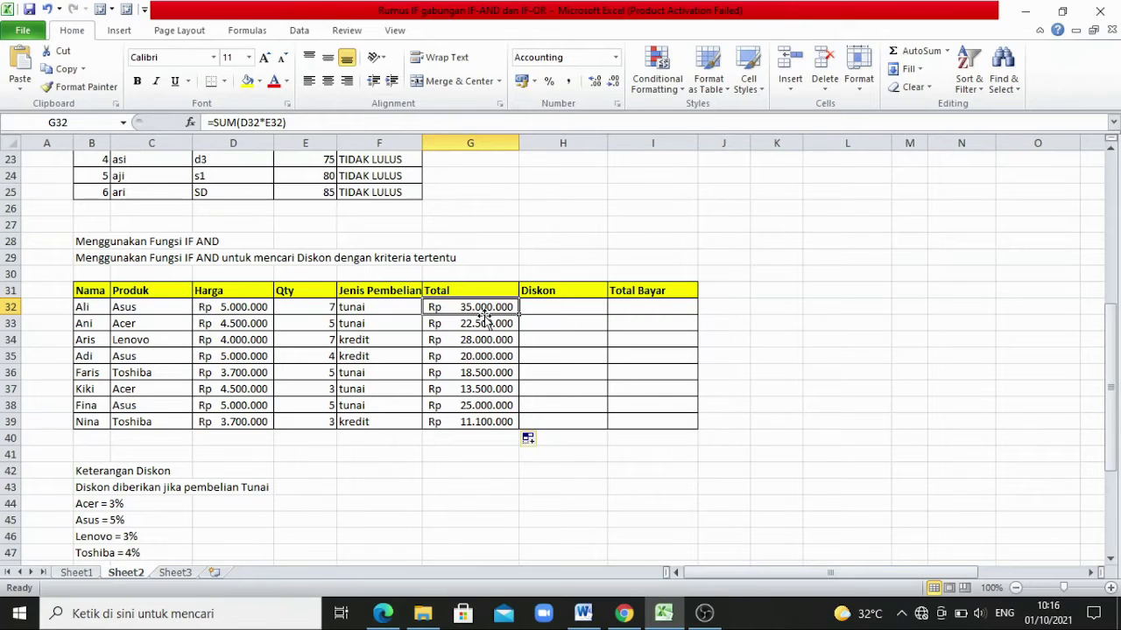
Begin the Diskon formula in H32 with =IF(AND(F32="TUNAI";C32="ASUS");5%*G32 for cash purchases of Asus.
left_click(551, 307)
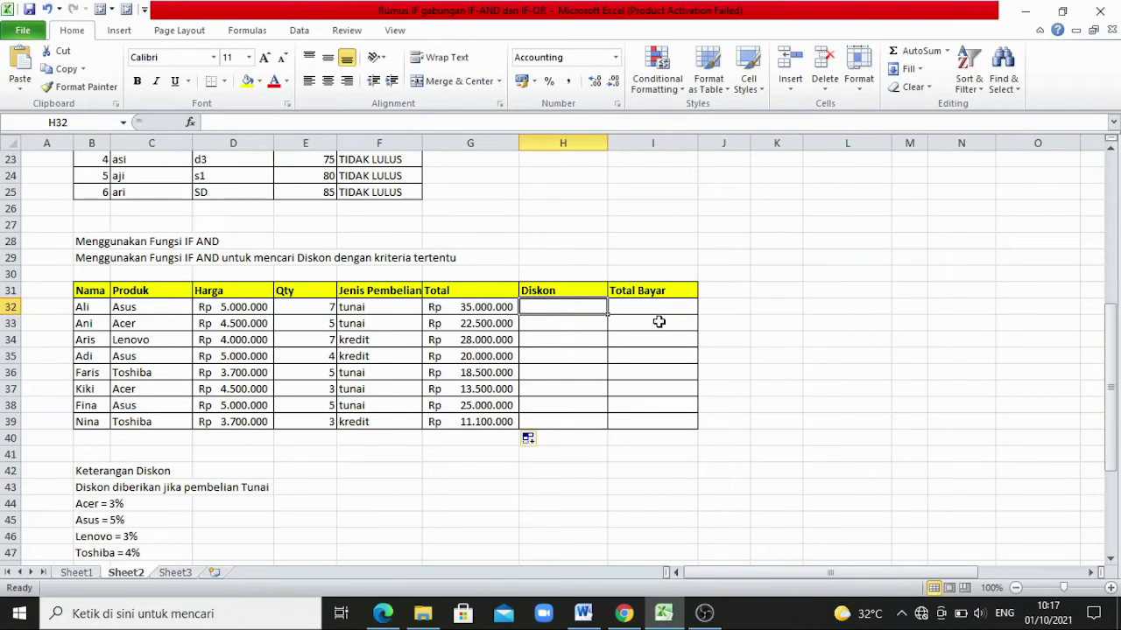
type("=I")
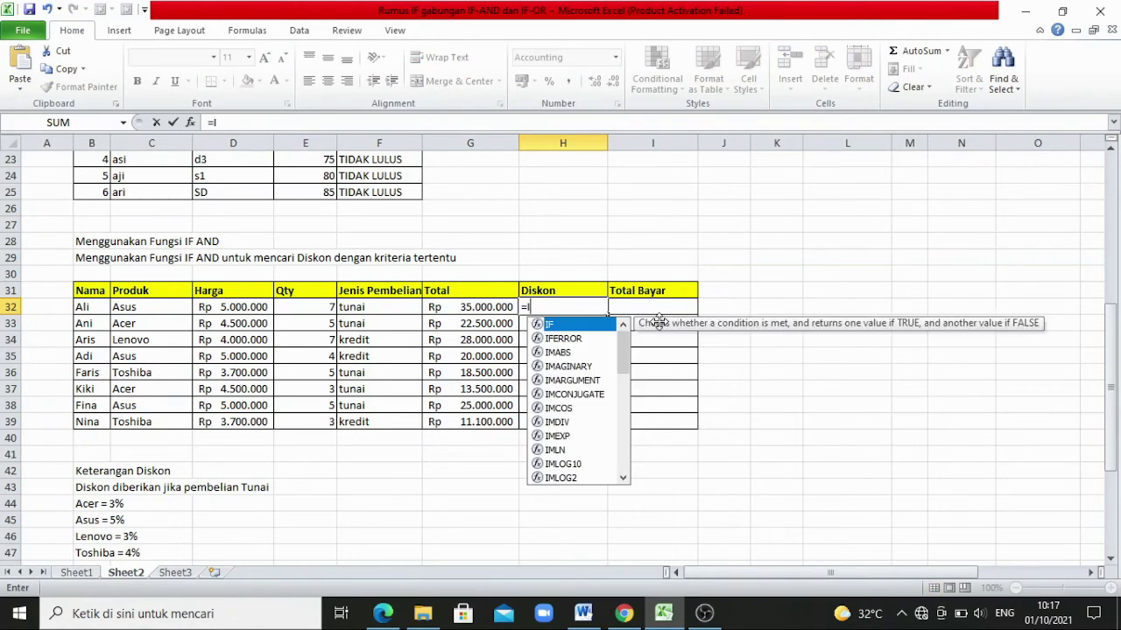
type("F(")
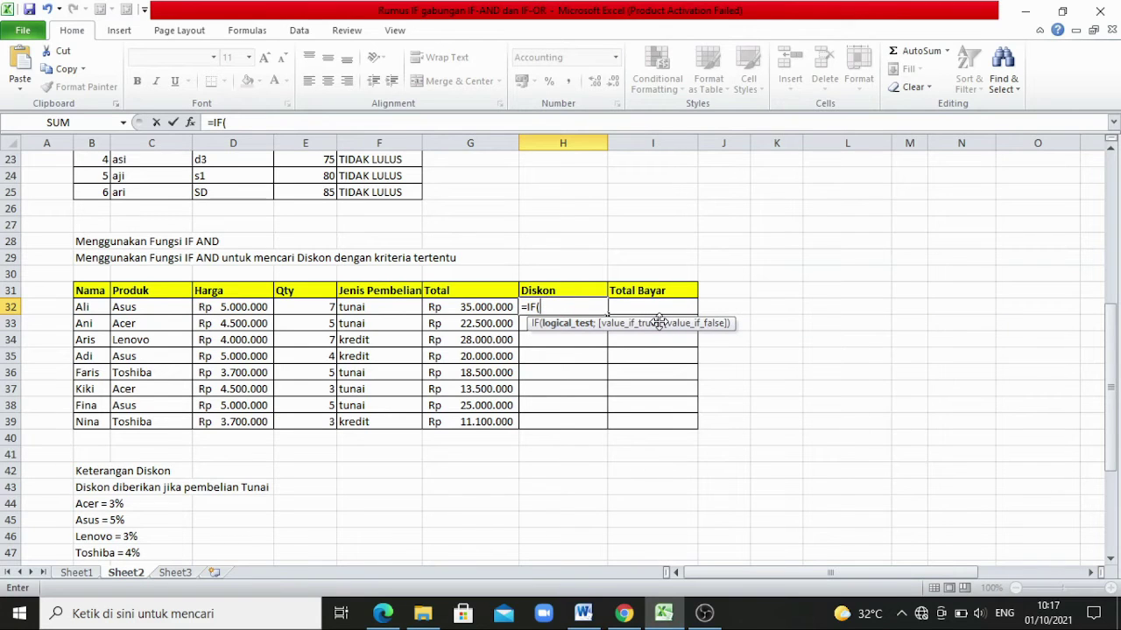
type("AND(")
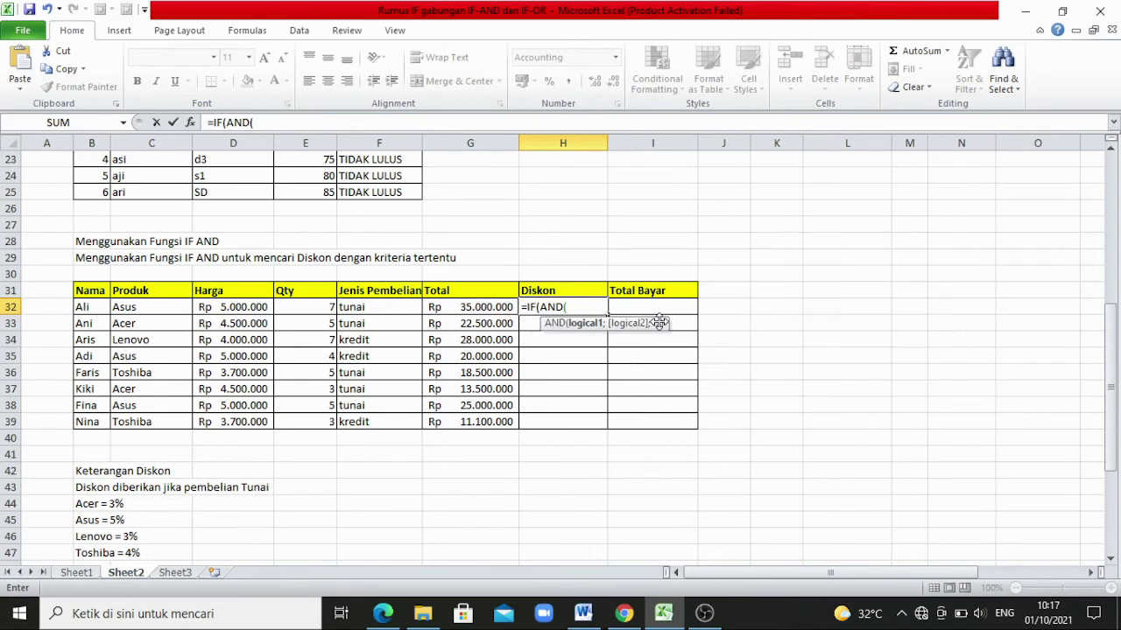
left_click(406, 307)
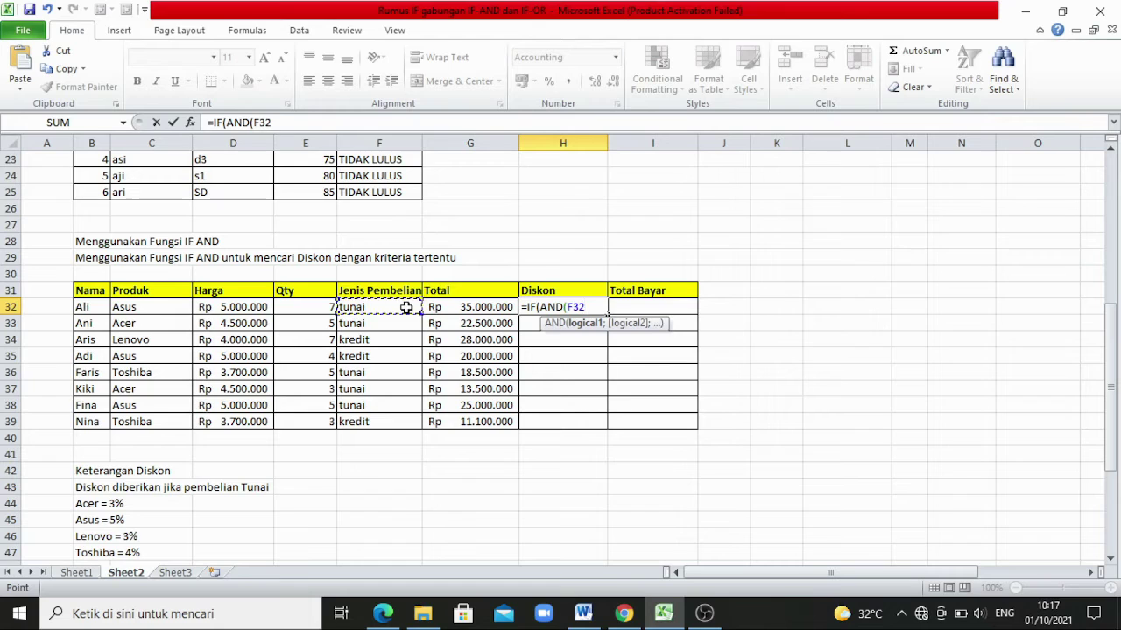
type("=\"TUN")
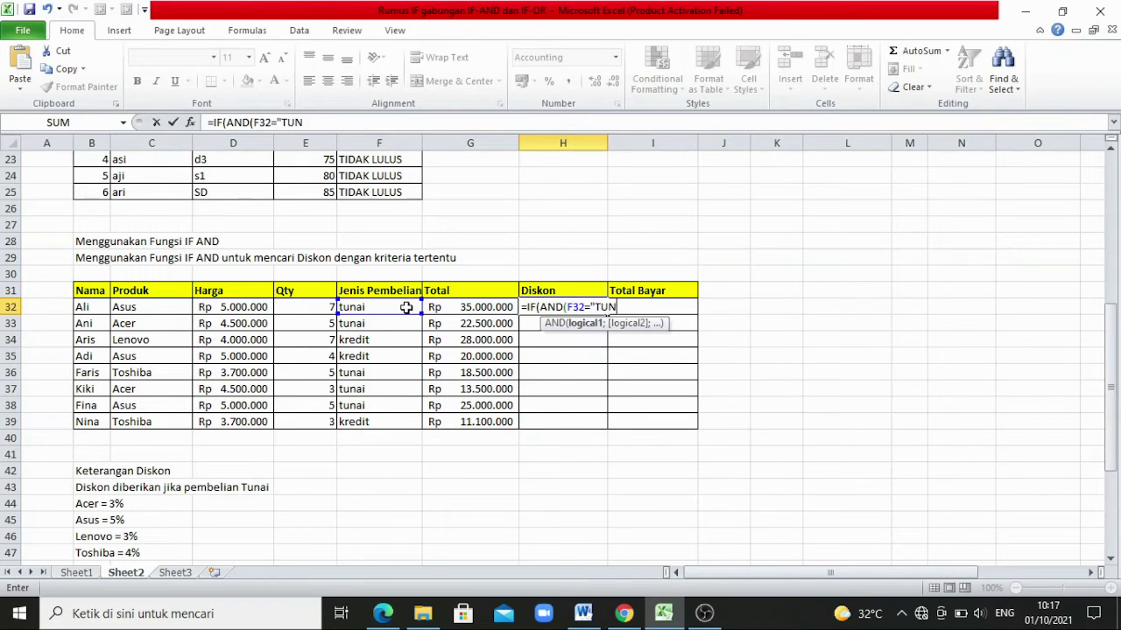
type("AI\";")
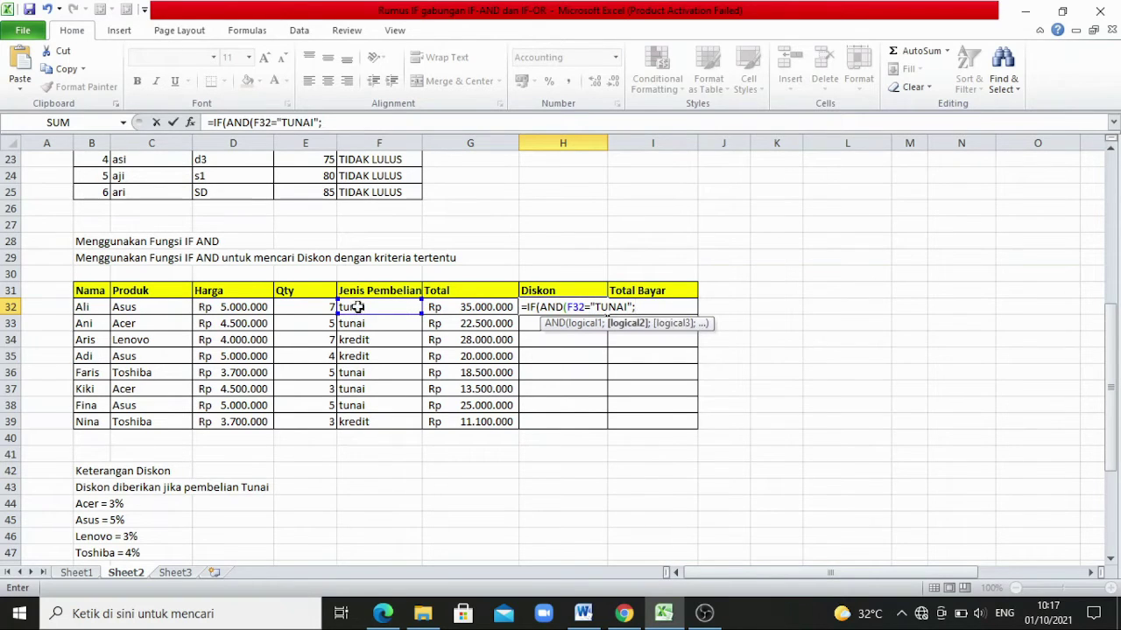
left_click(161, 307)
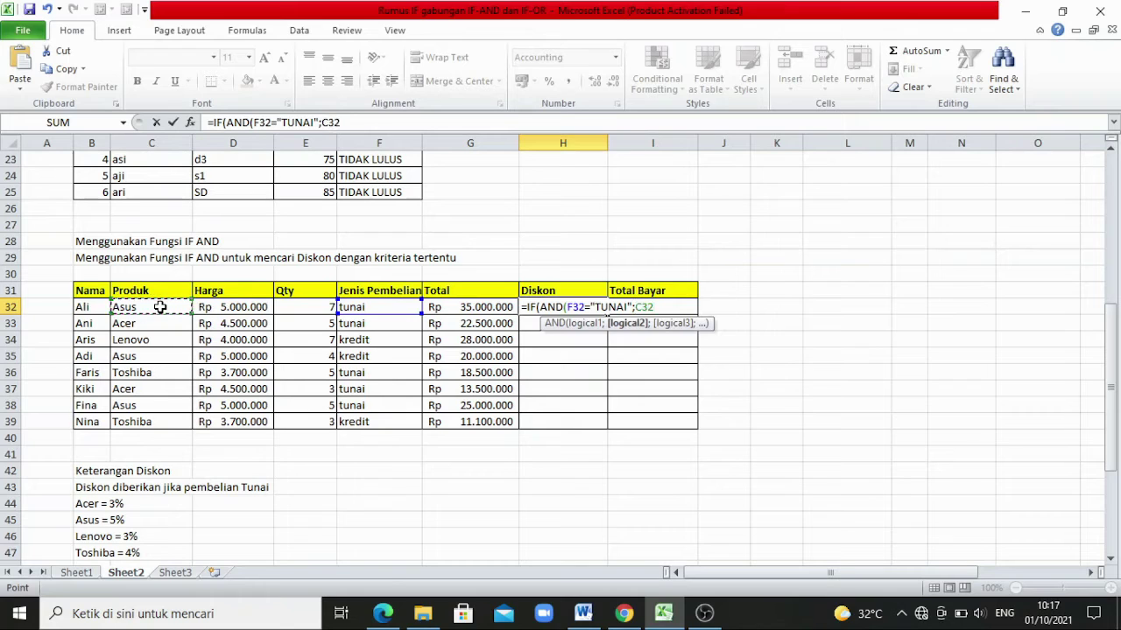
type("=\"ASUS")
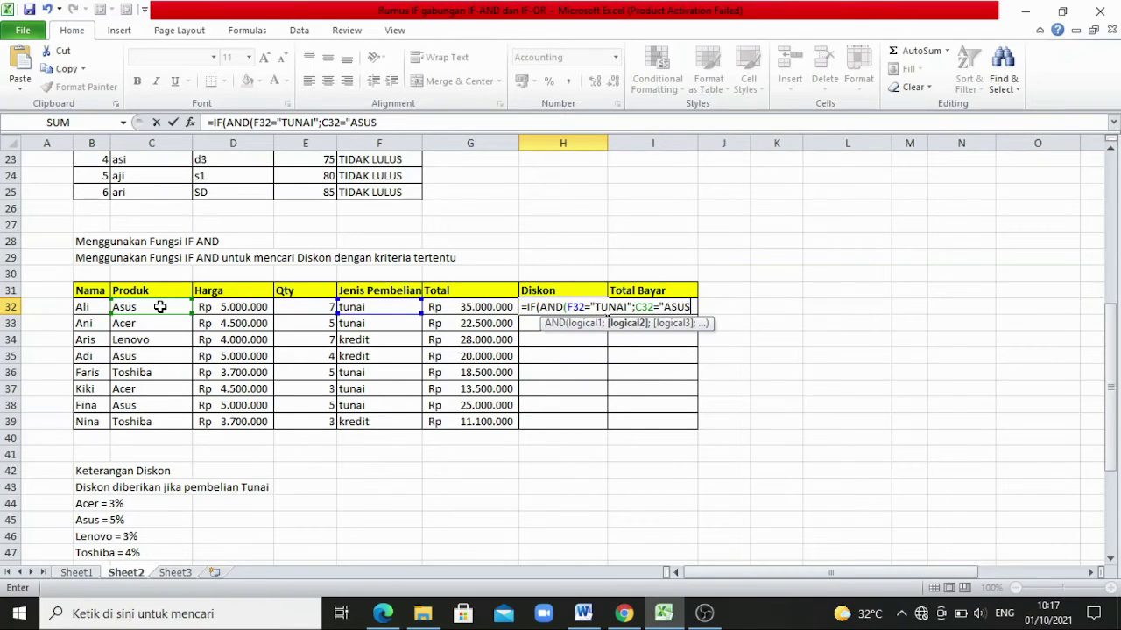
type("\")")
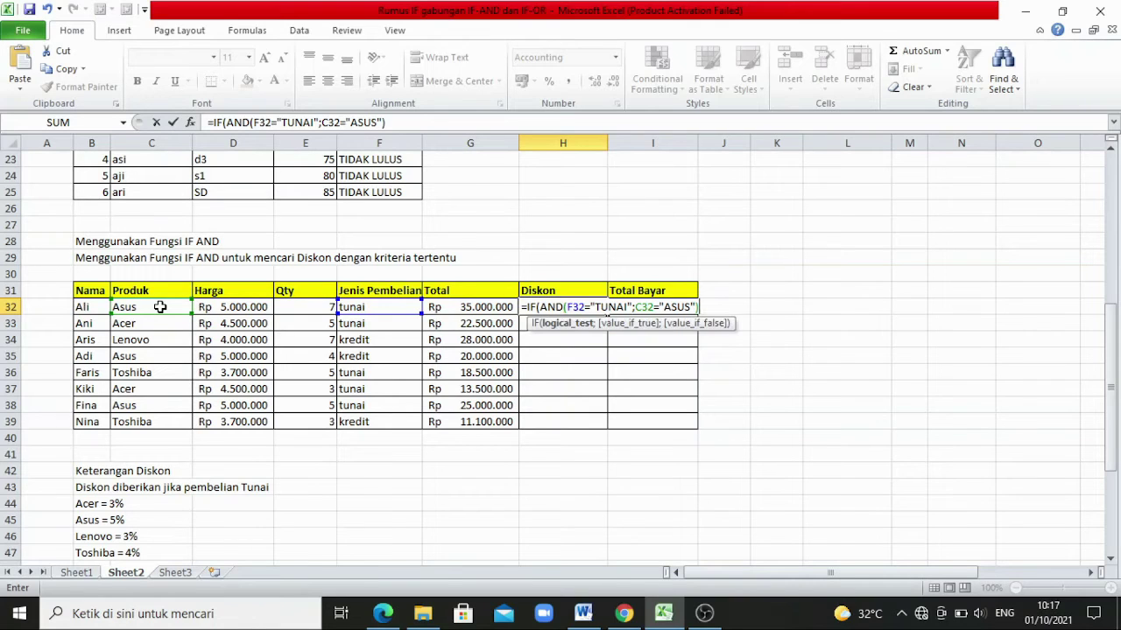
type(";")
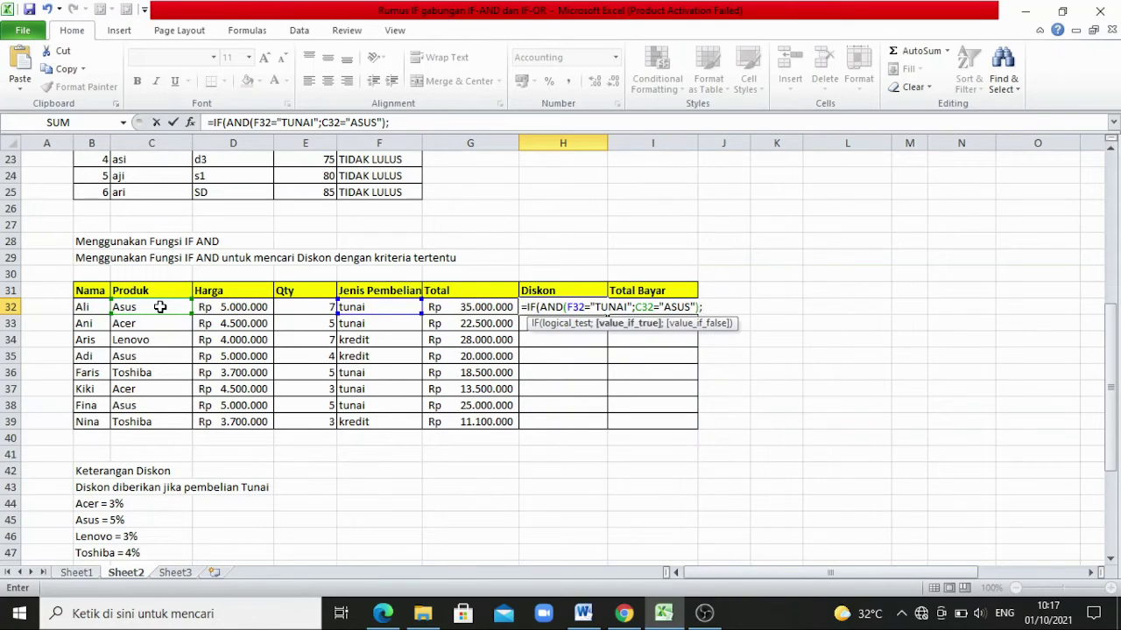
type("5%*")
left_click(465, 309)
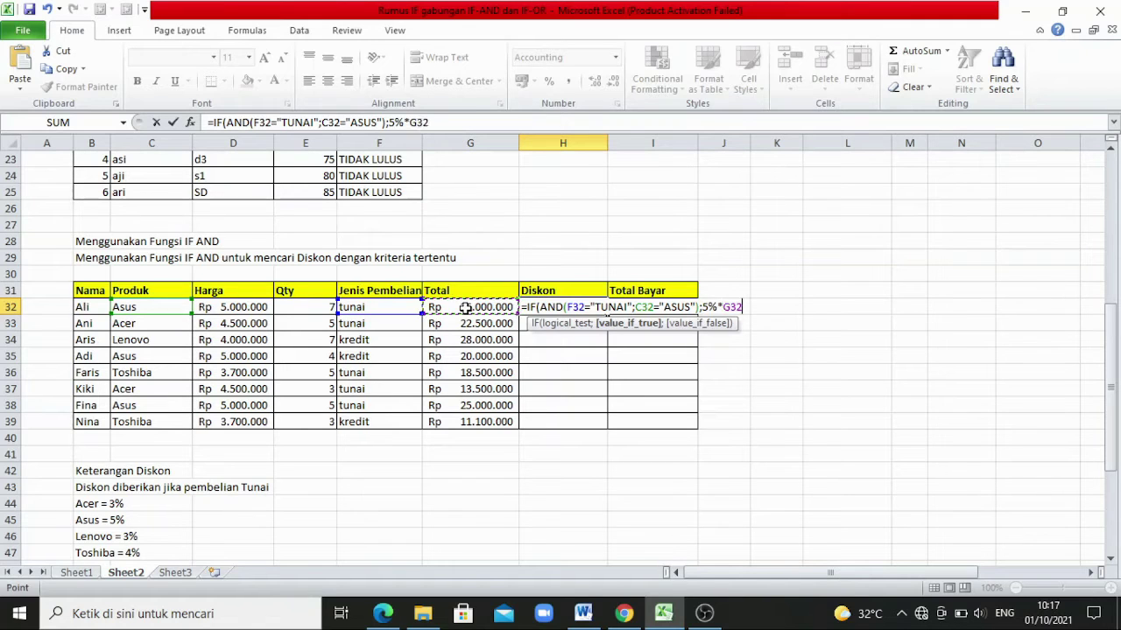
Extend the H32 formula with the nested condition ;IF(AND(F32="TUNAI";C32="ACER");3%*G32 for cash purchases of Acer.
type(";IF(")
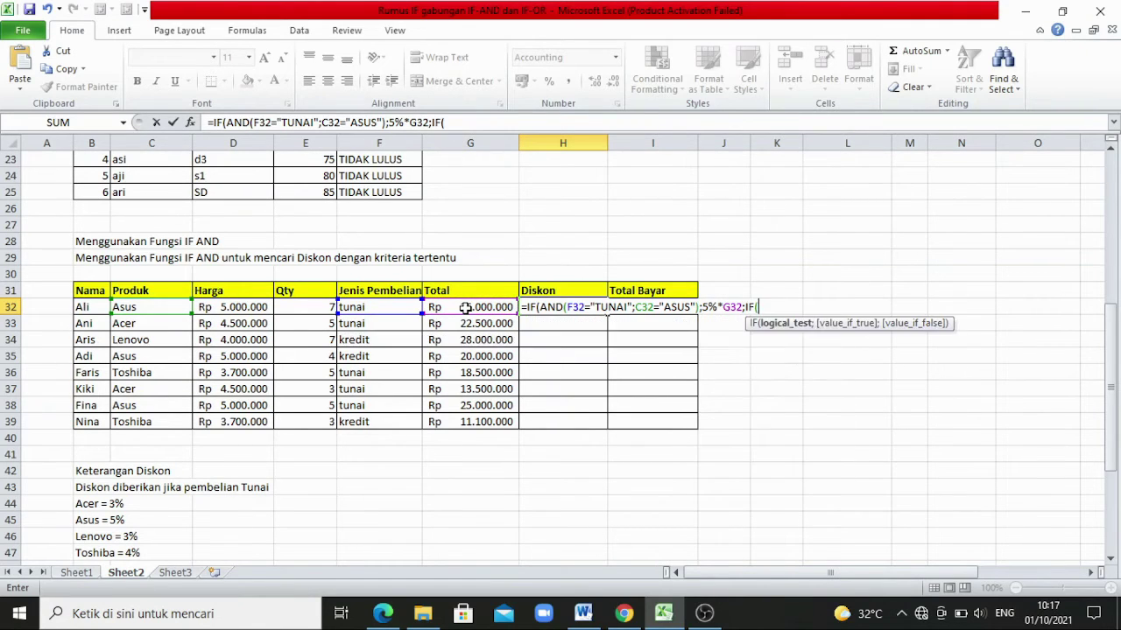
type("AND(")
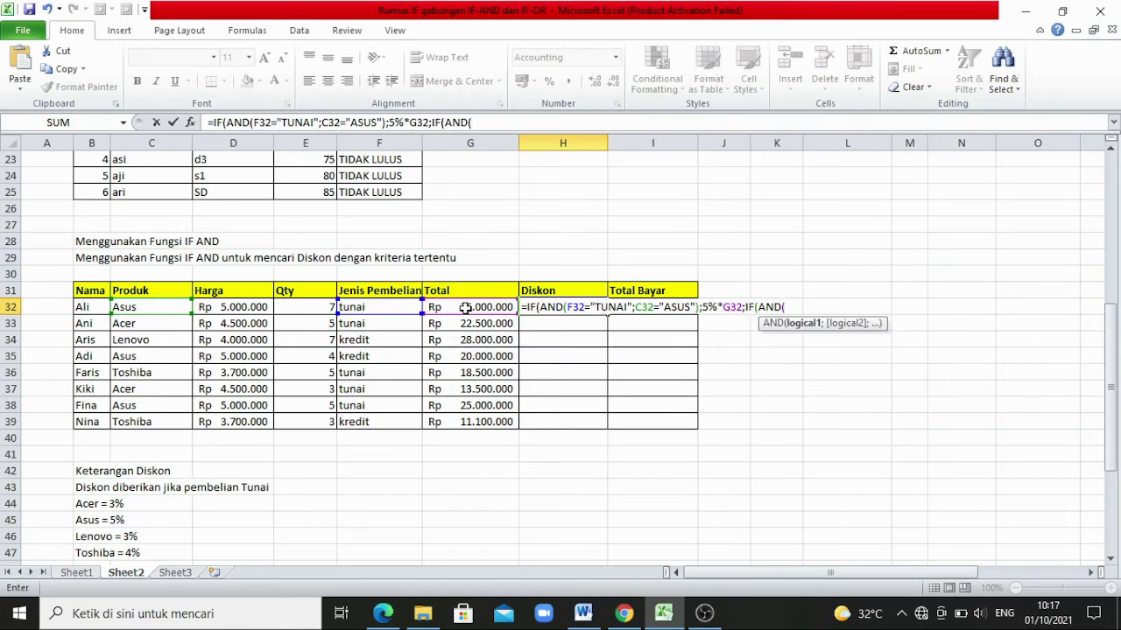
left_click(401, 306)
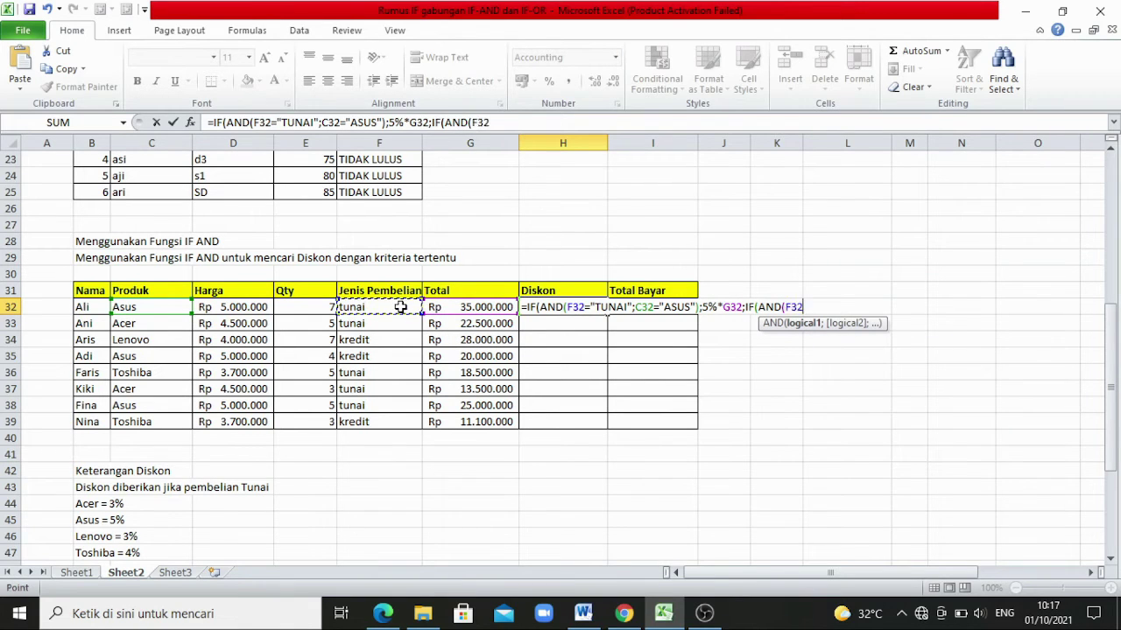
type("=\"TUNAI")
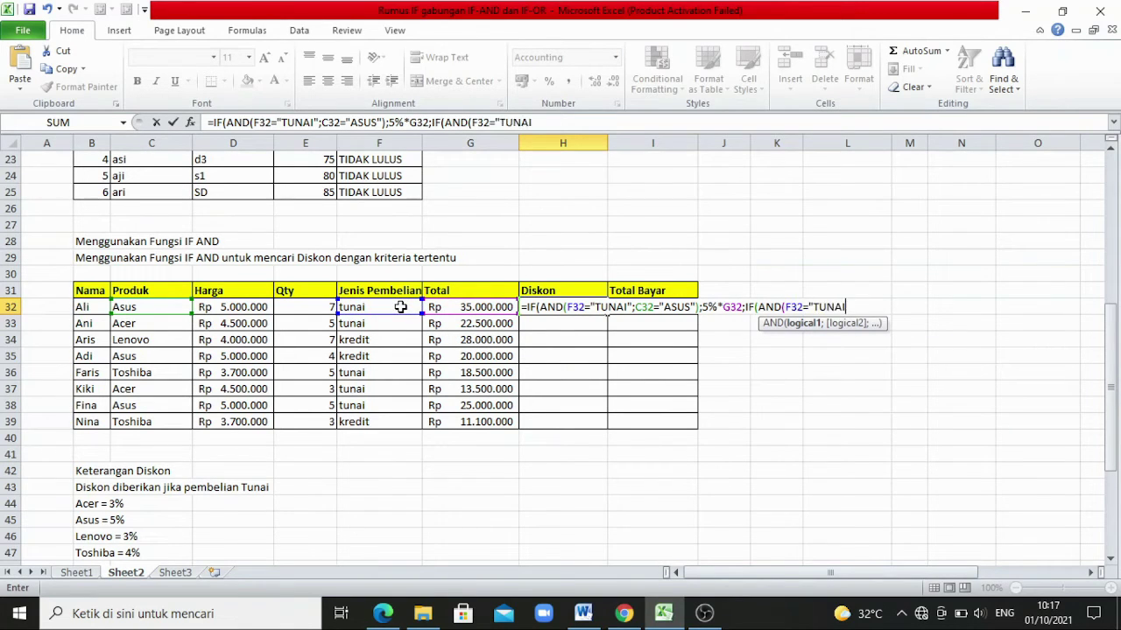
type("\";")
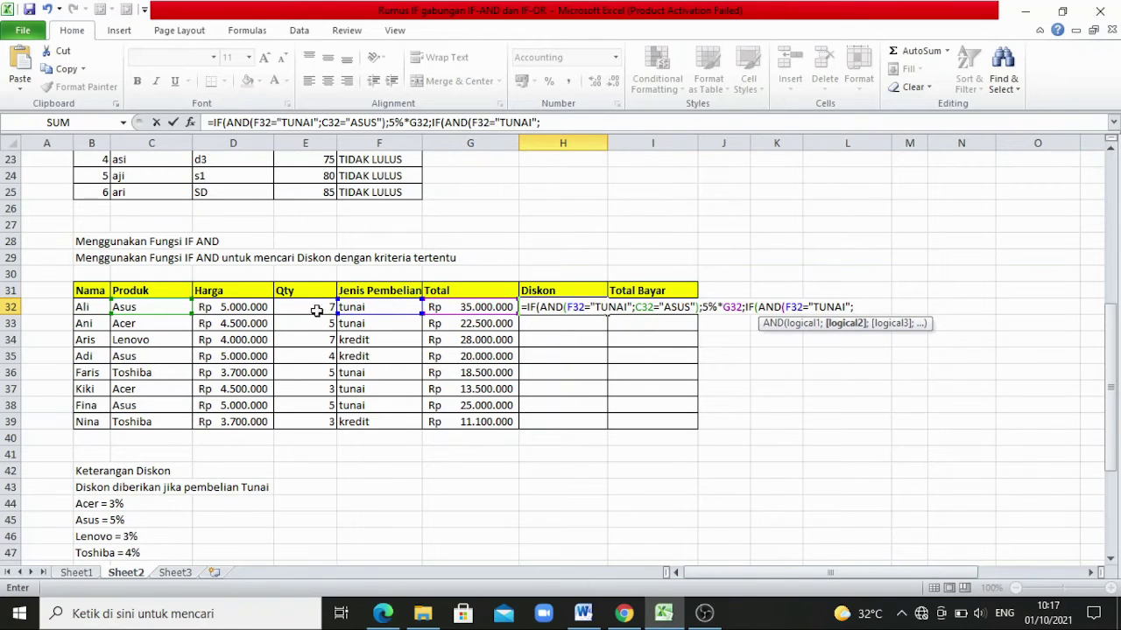
left_click(171, 307)
type("=")
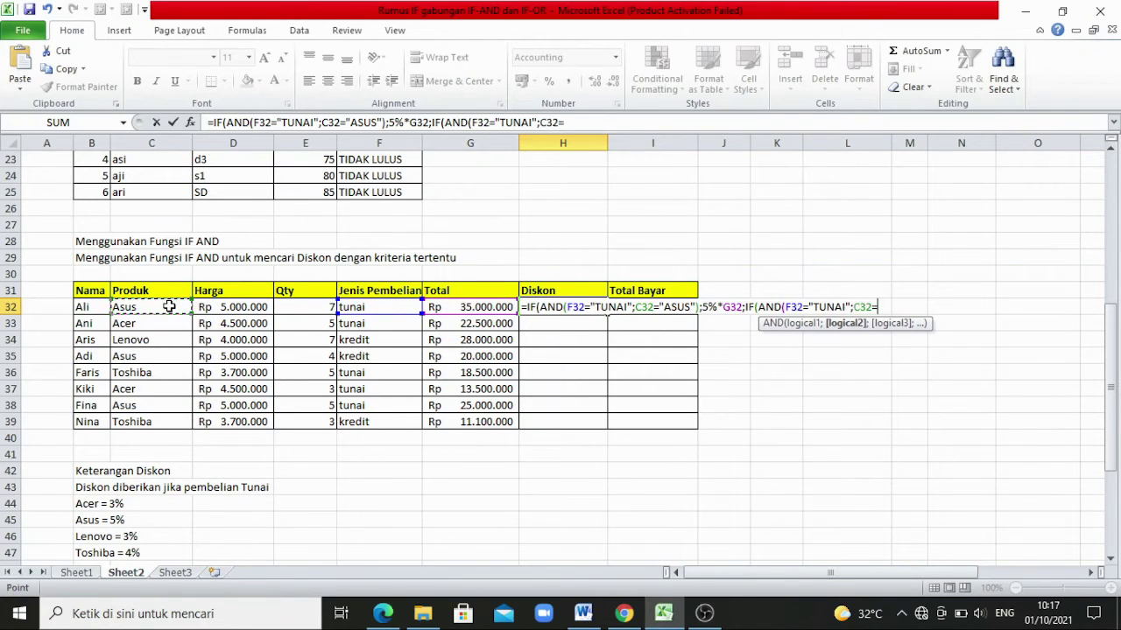
type("\"ACER\")")
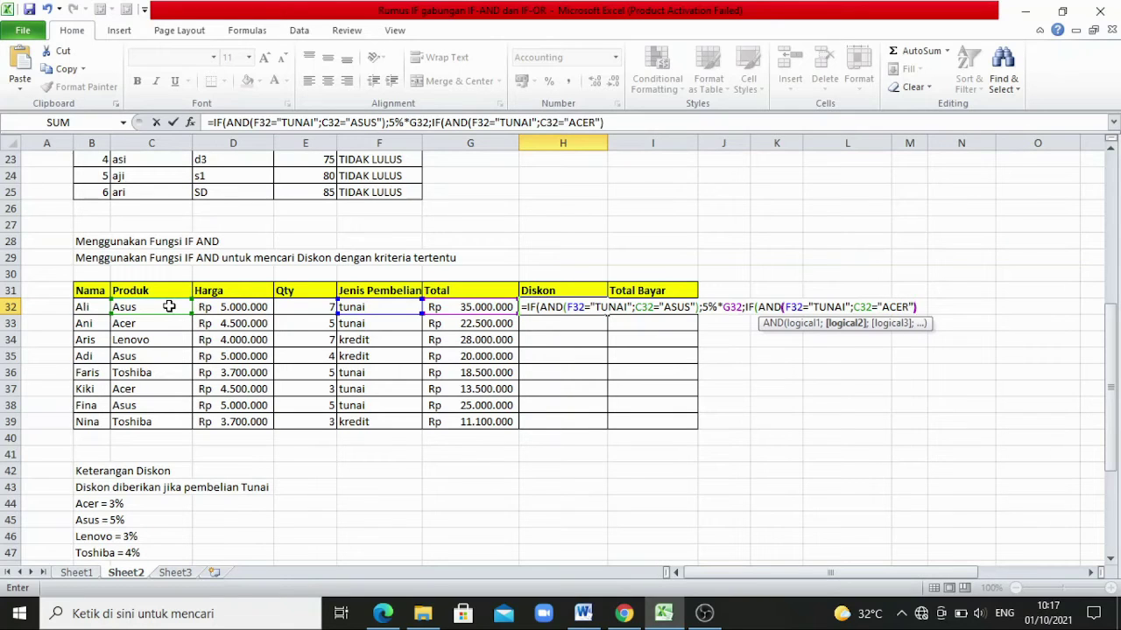
type(";")
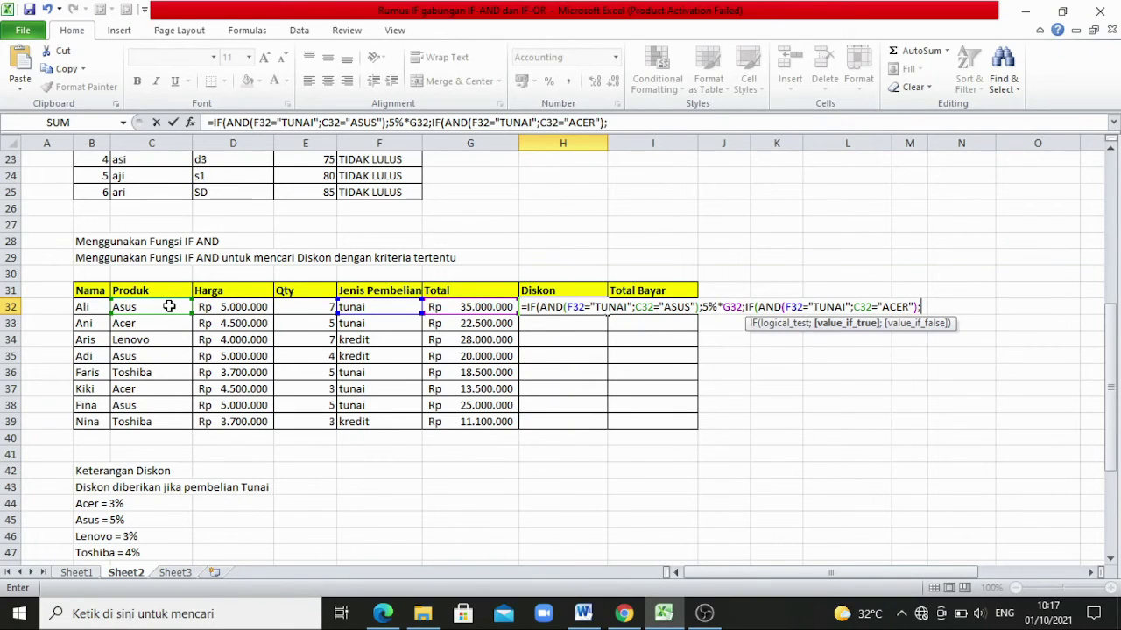
type("3%*")
left_click(447, 306)
Extend the H32 formula with the nested condition ;IF(AND(F32="TUNAI";C32="LENOVO");3%*G32 for cash purchases of Lenovo.
type(";IF(")
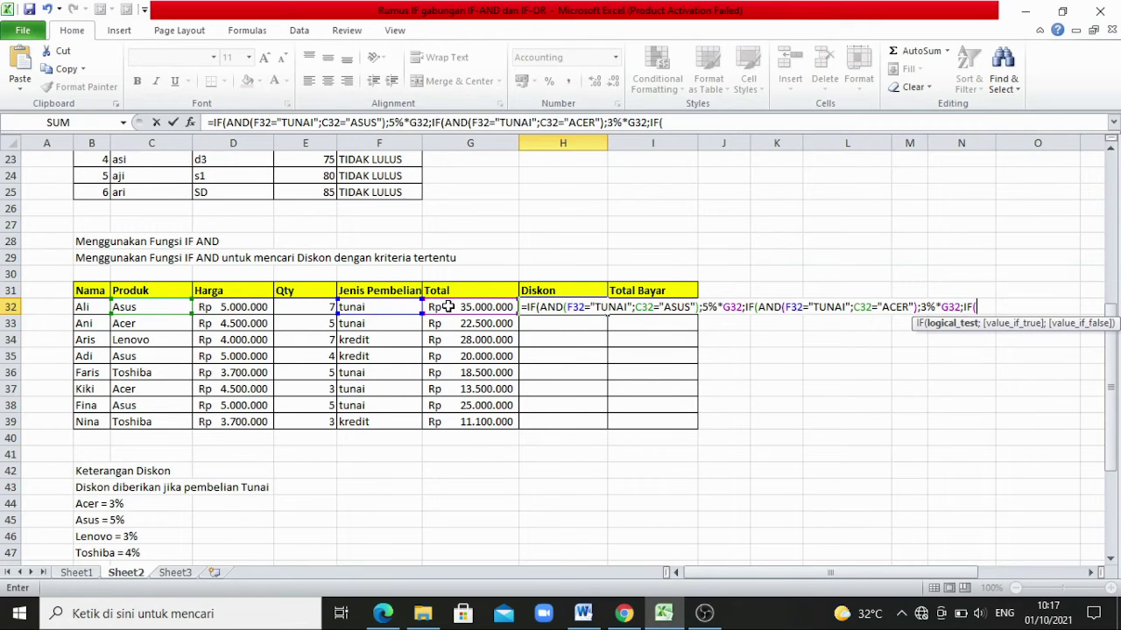
type("AND")
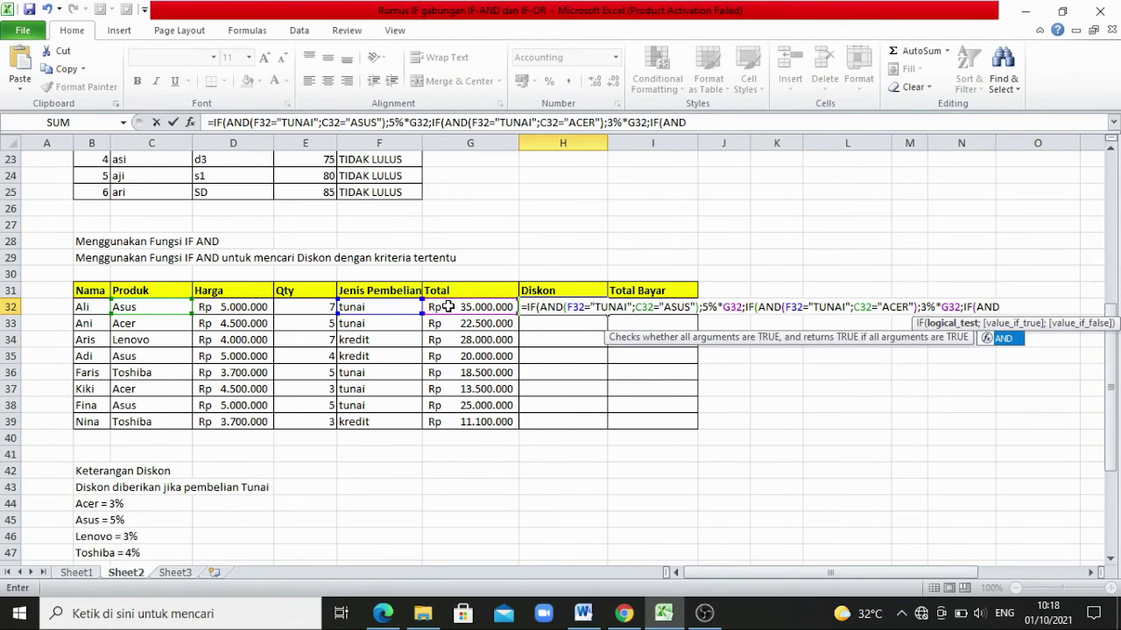
type("(")
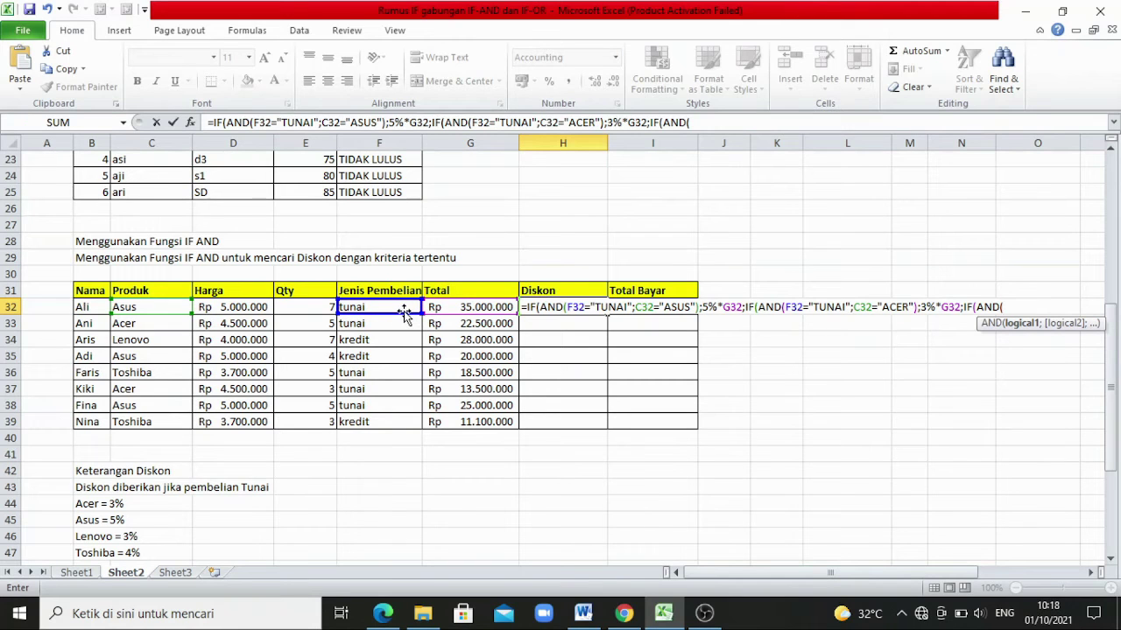
left_click(404, 309)
type("=\"TUNAI")
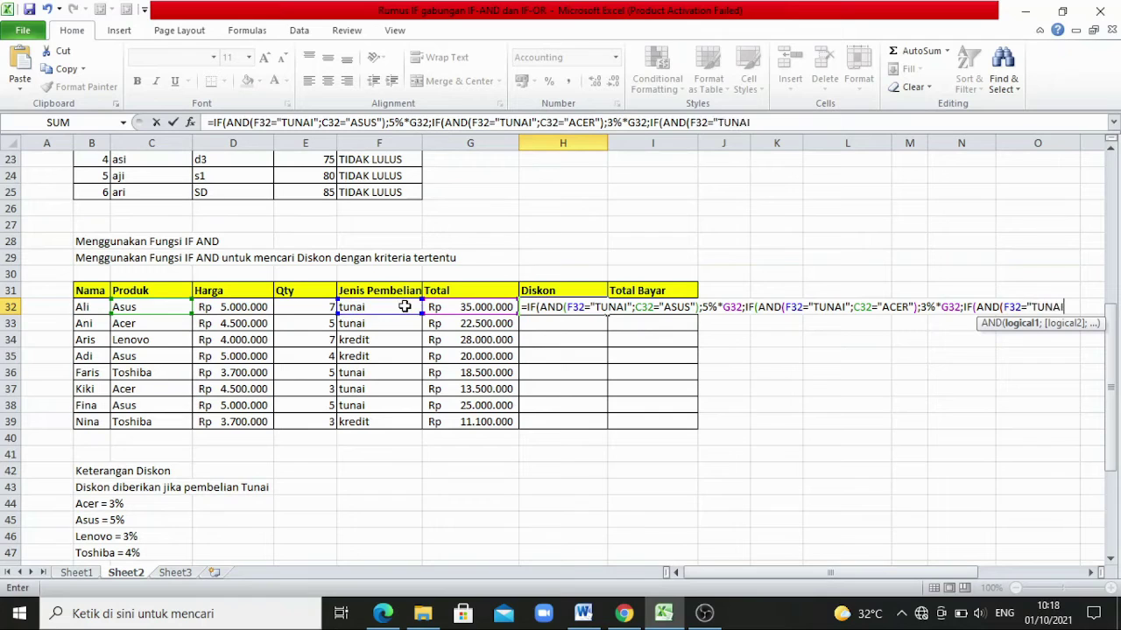
type("\";")
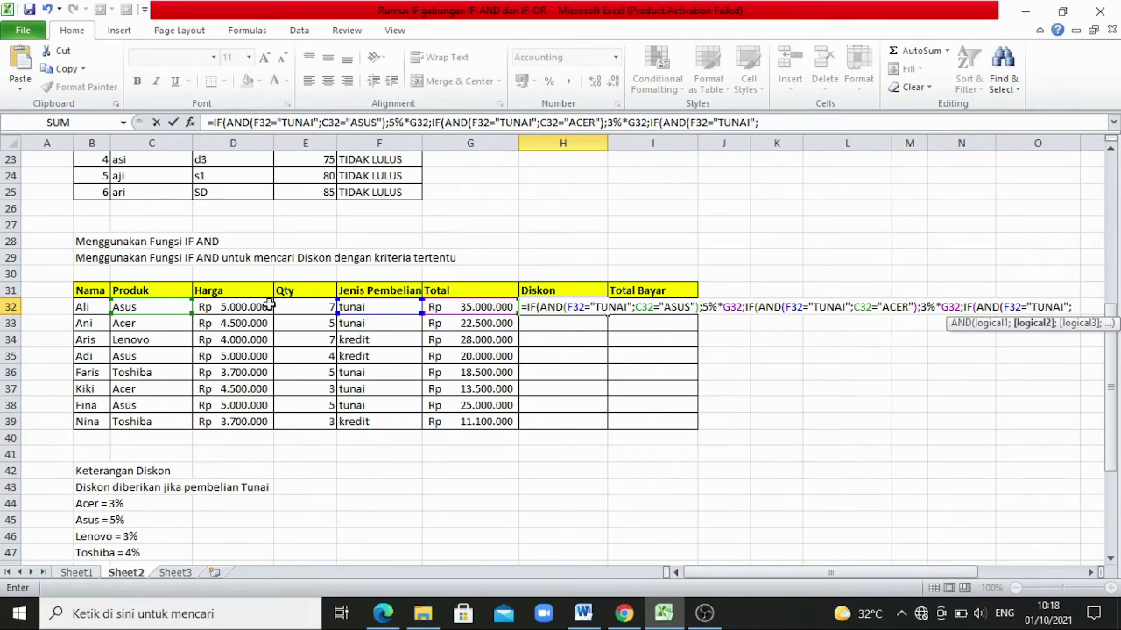
left_click(175, 309)
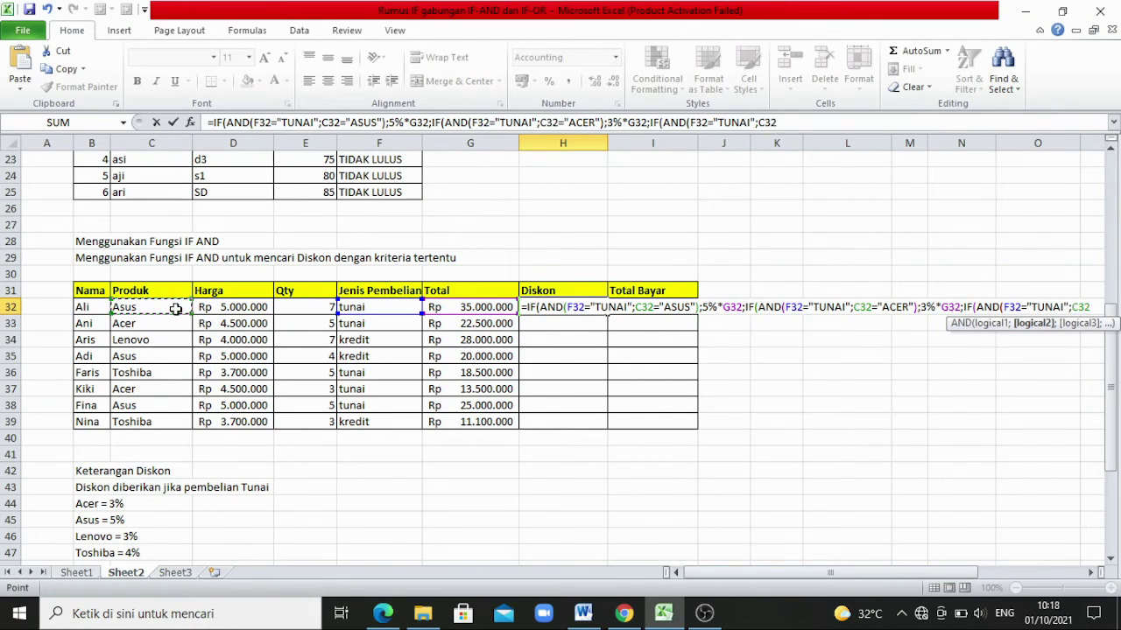
type("=\"LENOVO")
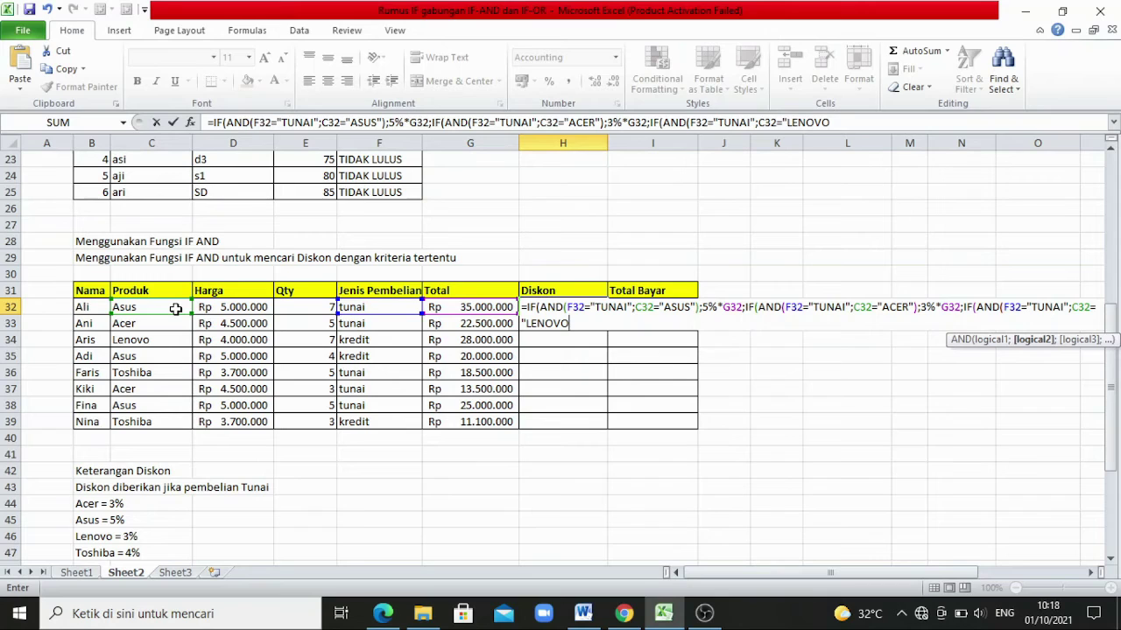
type("\");")
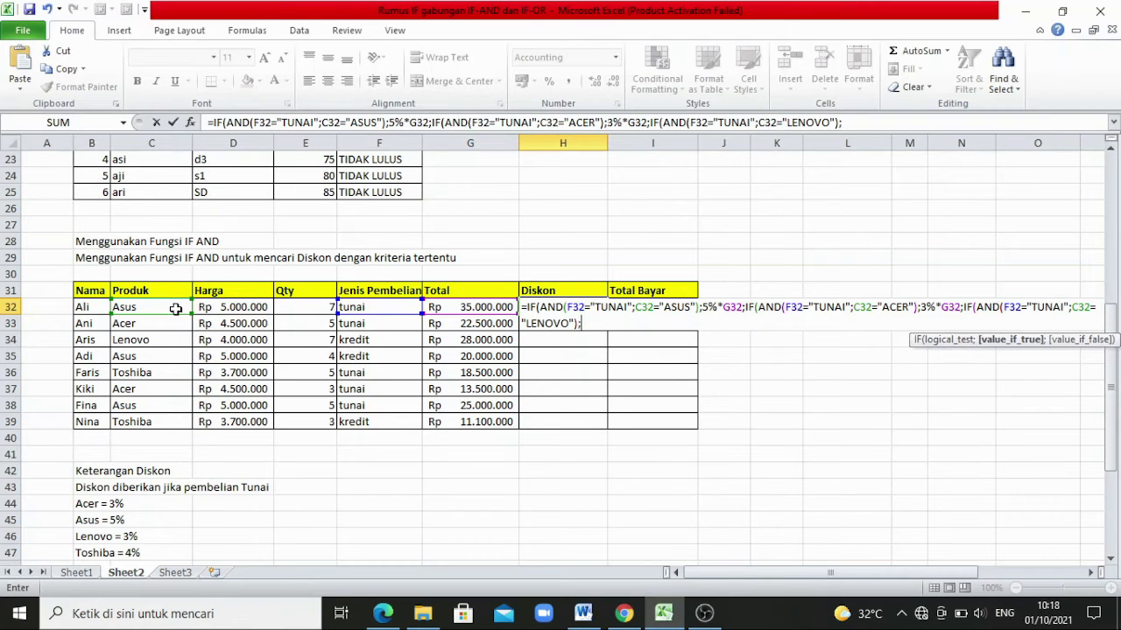
type("3%*")
left_click(457, 308)
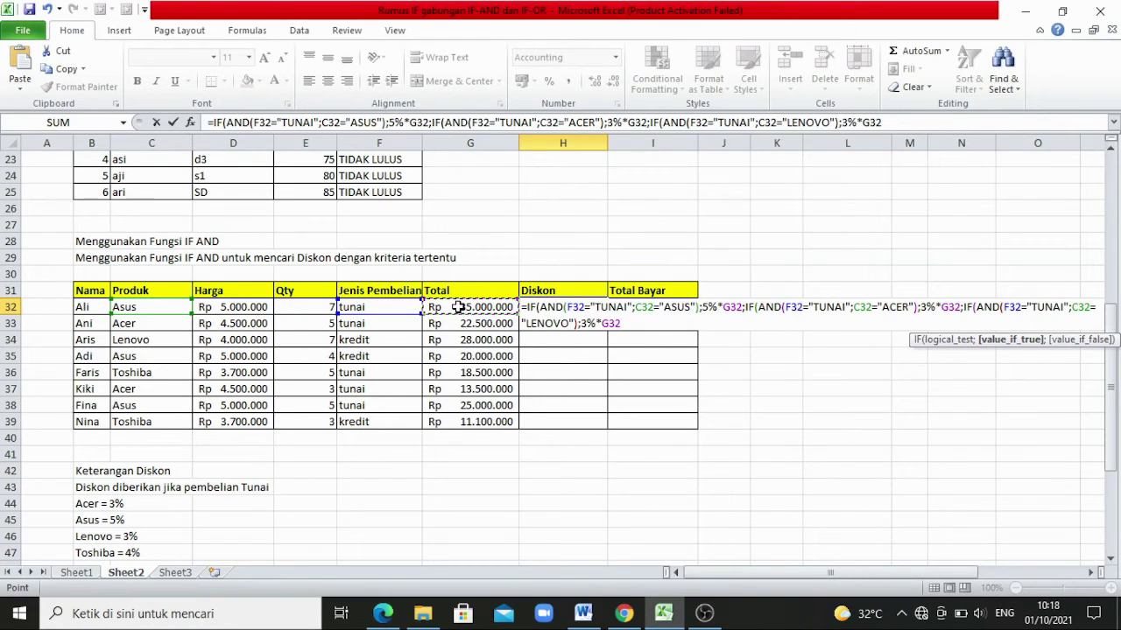
Extend the H32 formula with the nested condition ;IF(AND(F32="TUNAI";C32="TOSHIBA");4%*G32 for cash purchases of Toshiba.
type(";IF(")
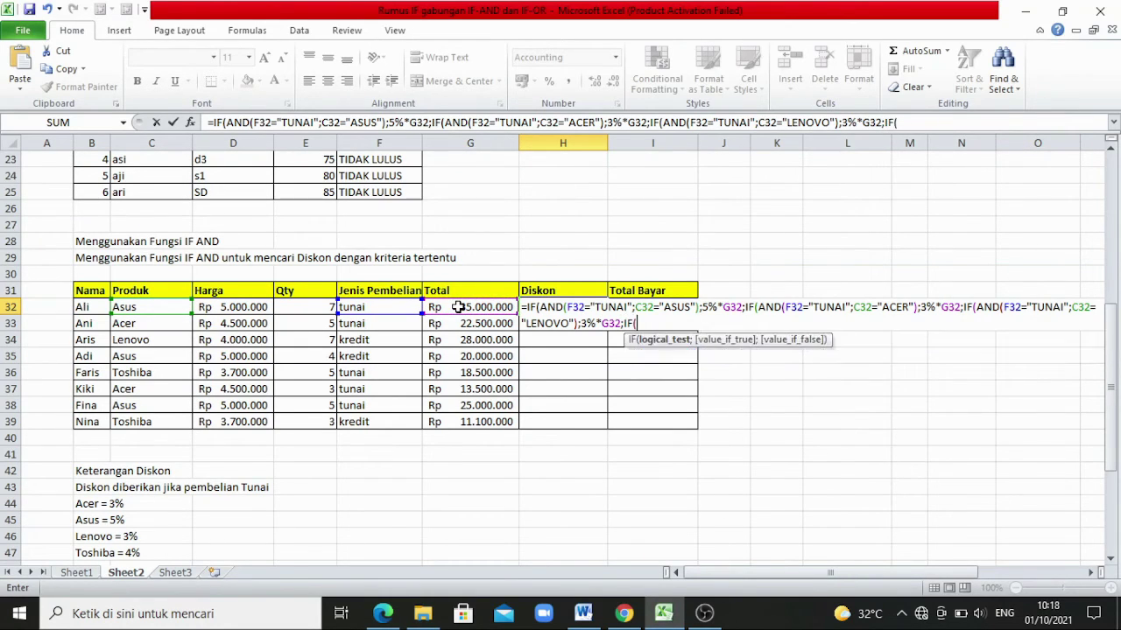
type("AND")
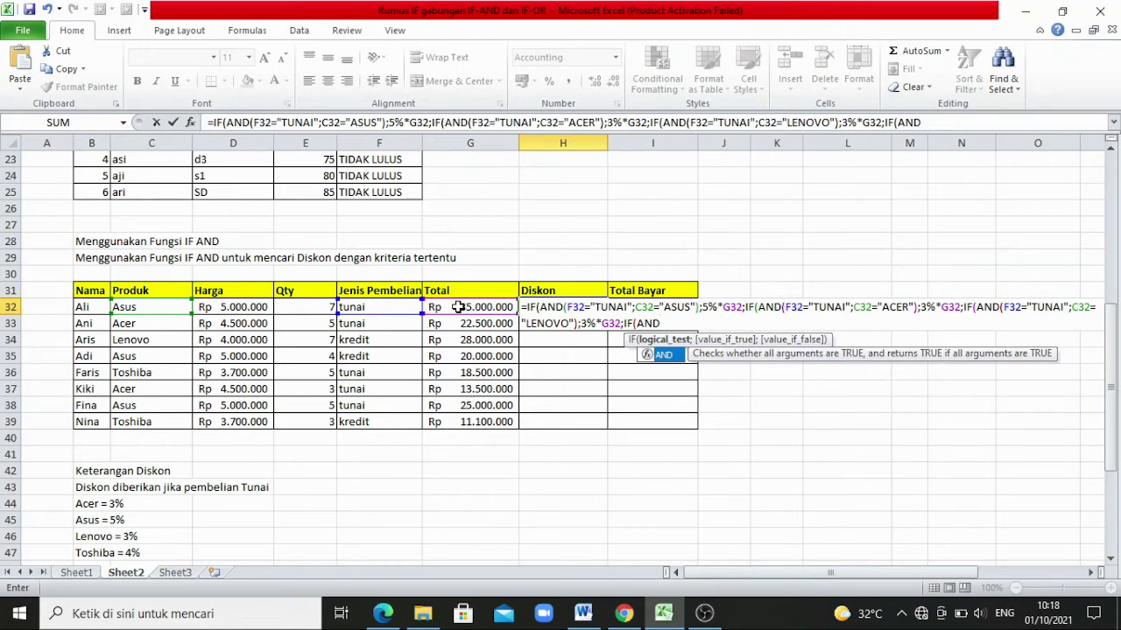
type("(")
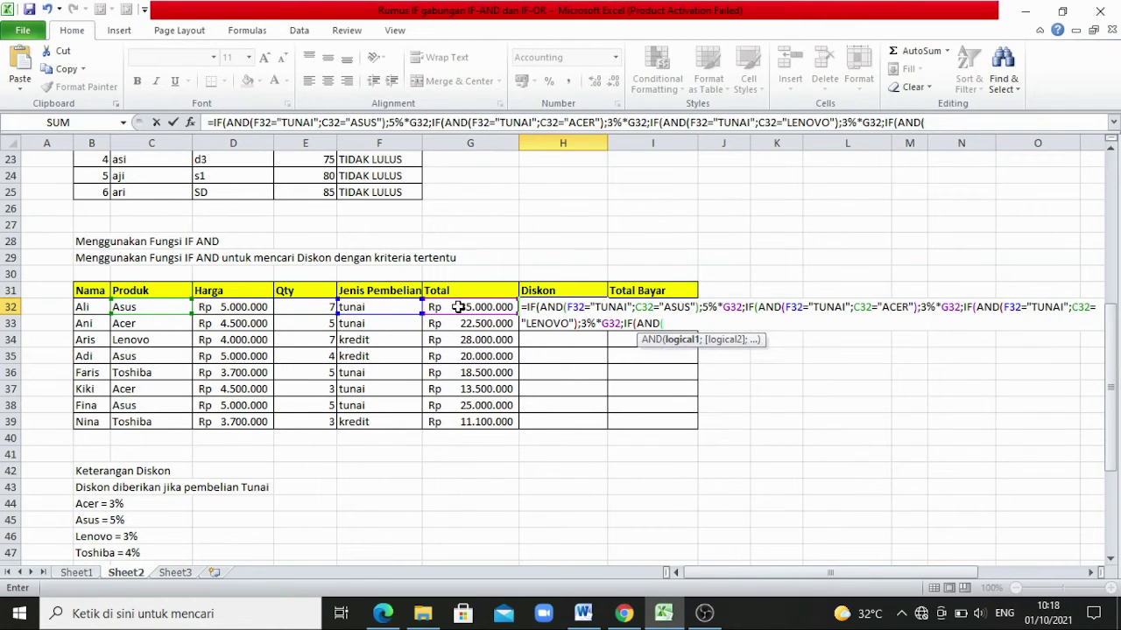
left_click(405, 306)
type("=\"TUNAI\";")
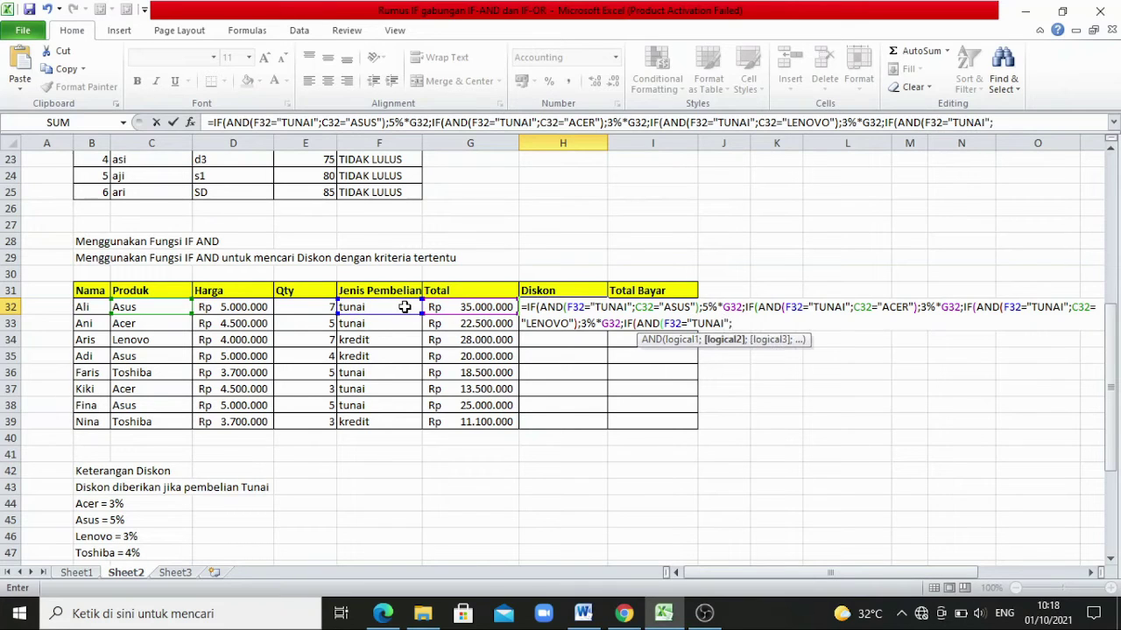
left_click(170, 308)
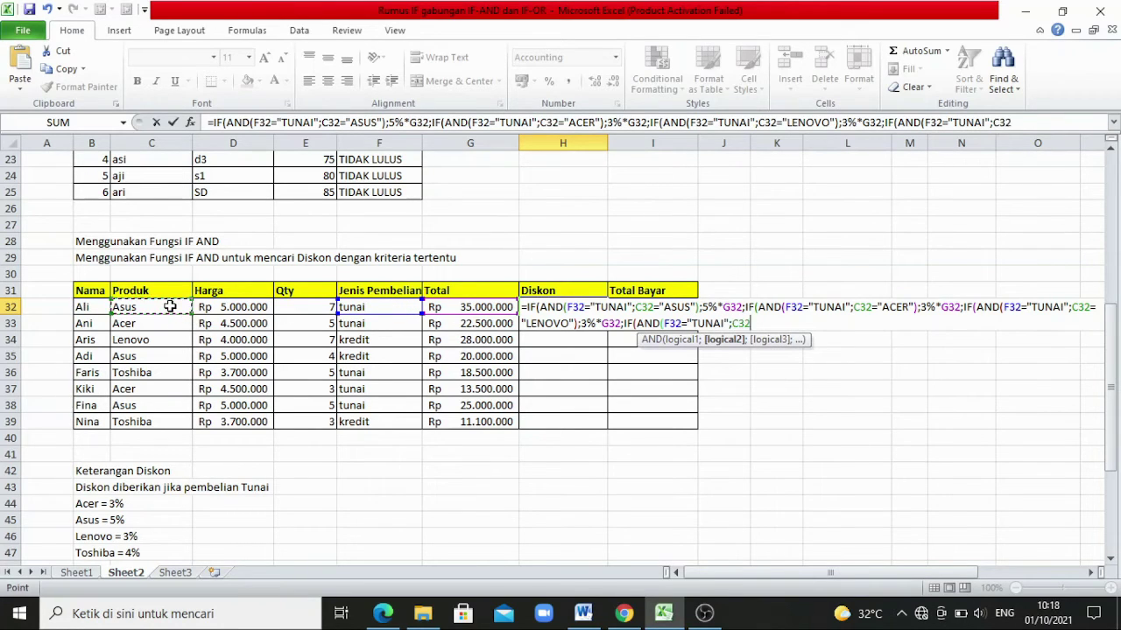
type("=\"TOSHIBA")
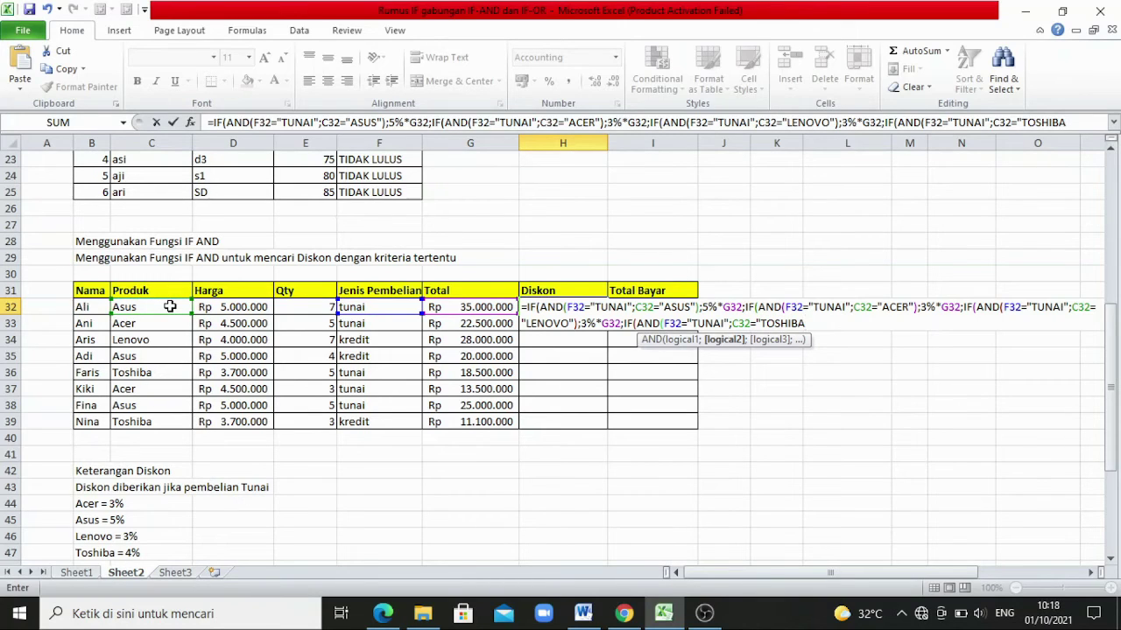
type("\");4%*")
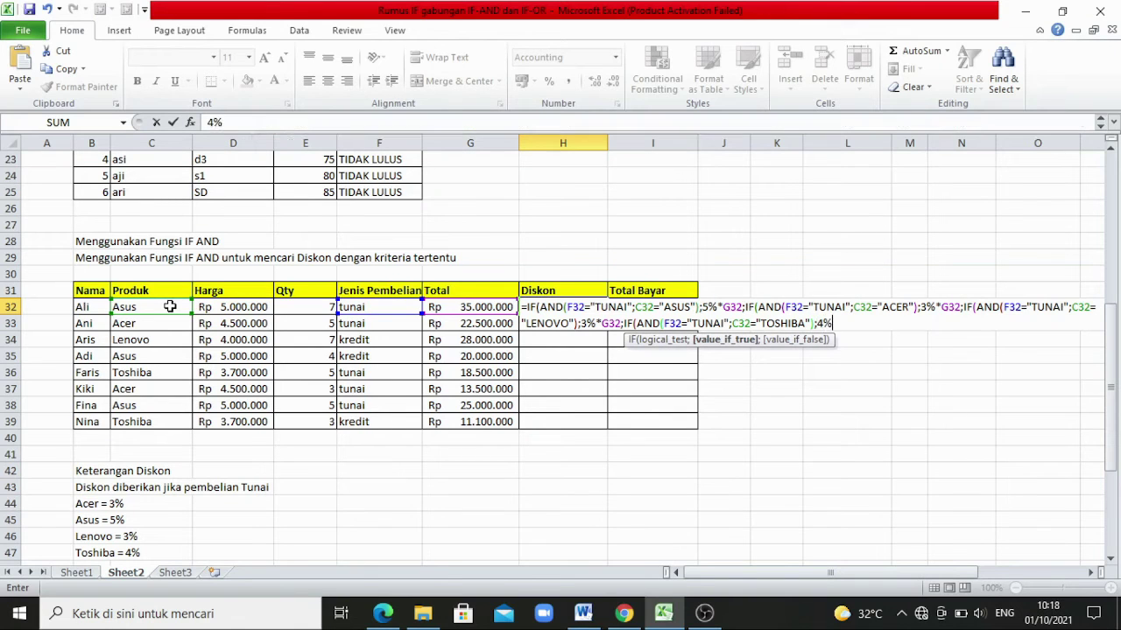
left_click(451, 307)
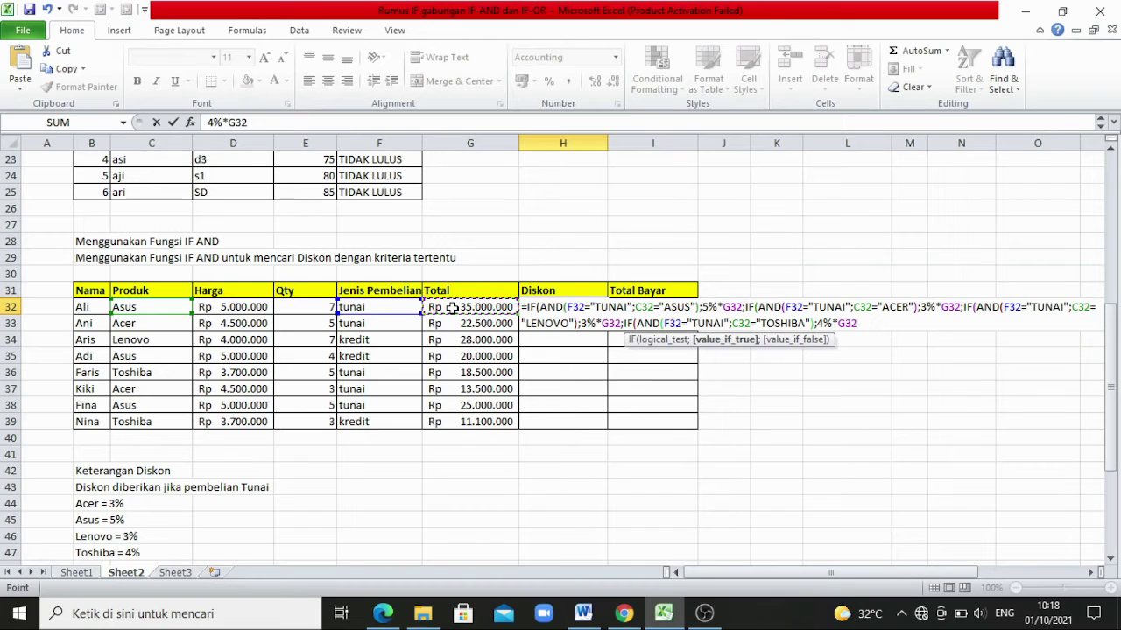
Finish the H32 Diskon formula with 0 as the fallback value, close all four IF functions and commit it.
type(";0")
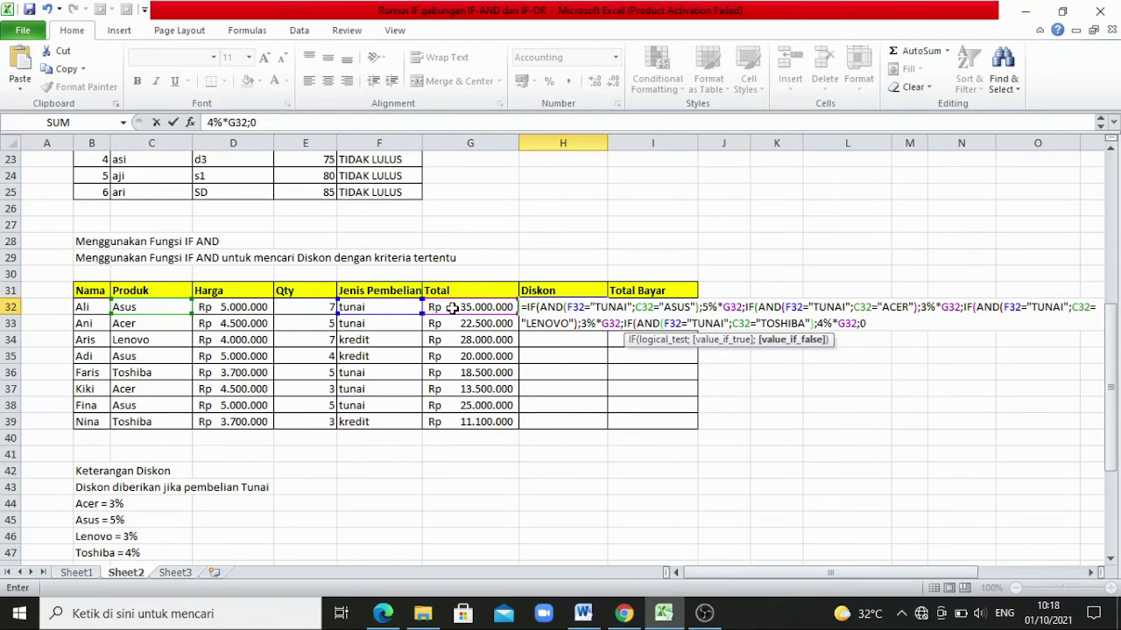
type(")))")
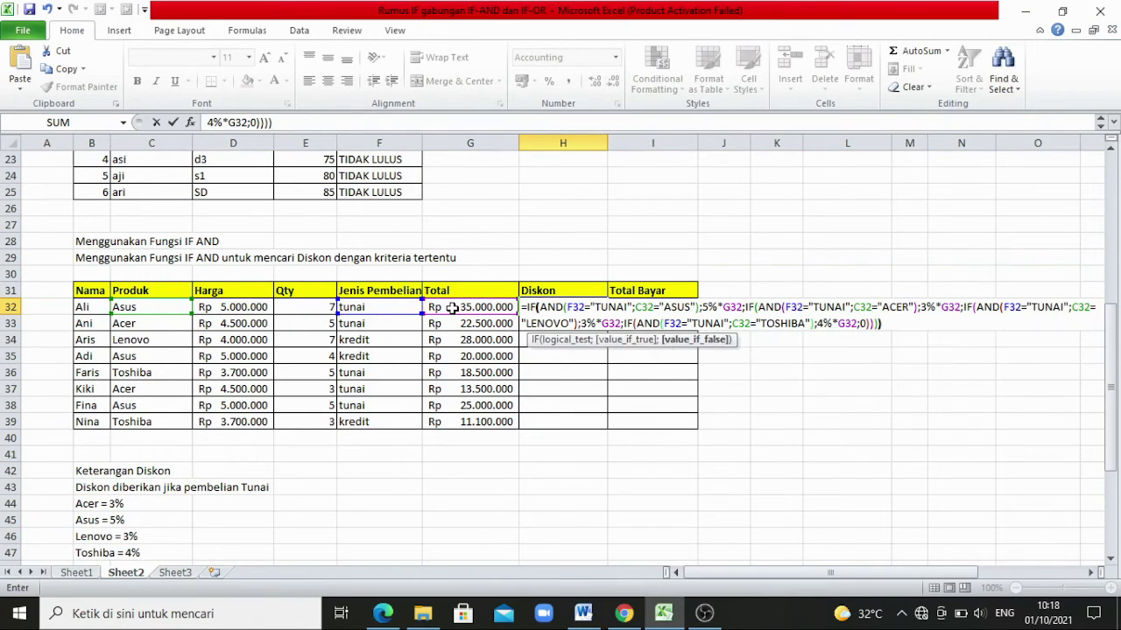
type(")")
key("Return")
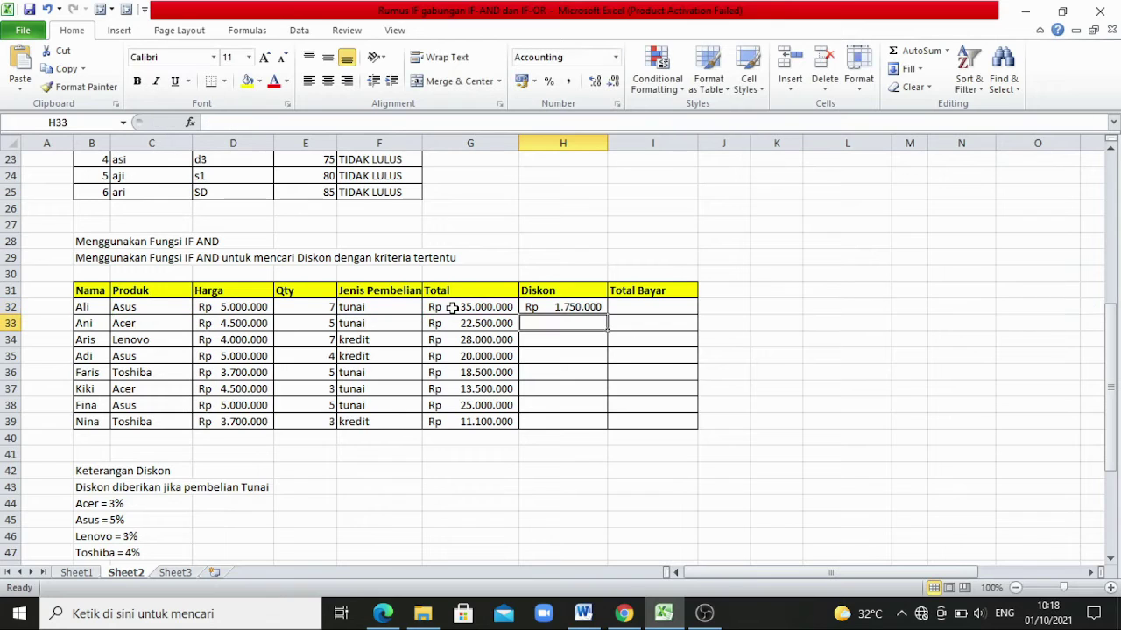
Copy the Diskon formula from H32 down through H39 and check the formula in H32.
left_click(579, 307)
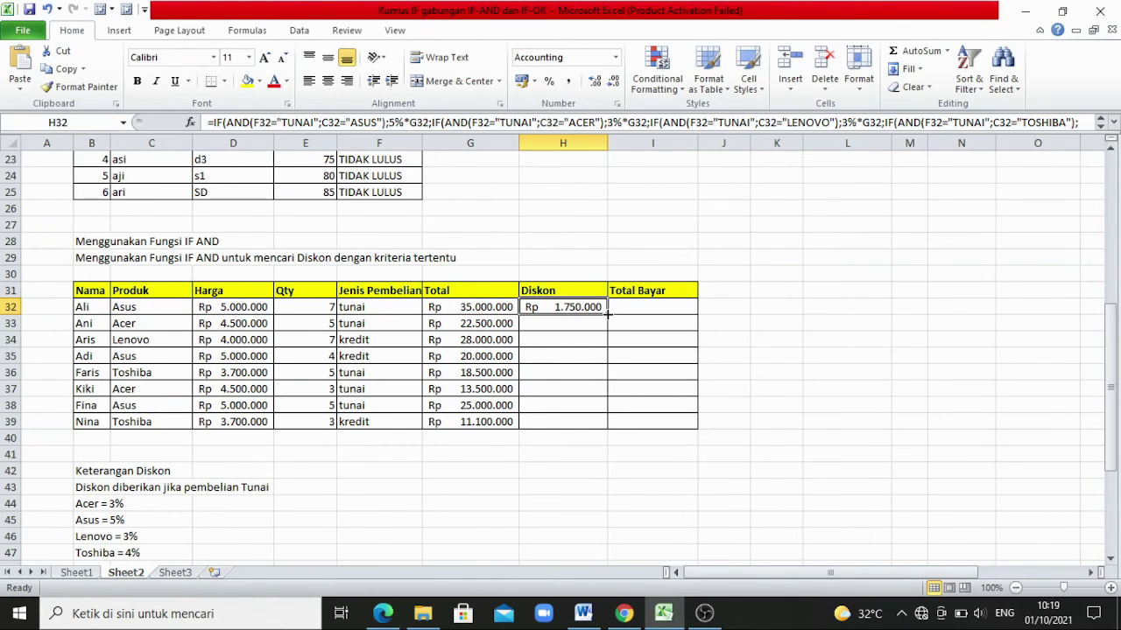
left_click_drag(607, 314, 607, 428)
left_click(613, 465)
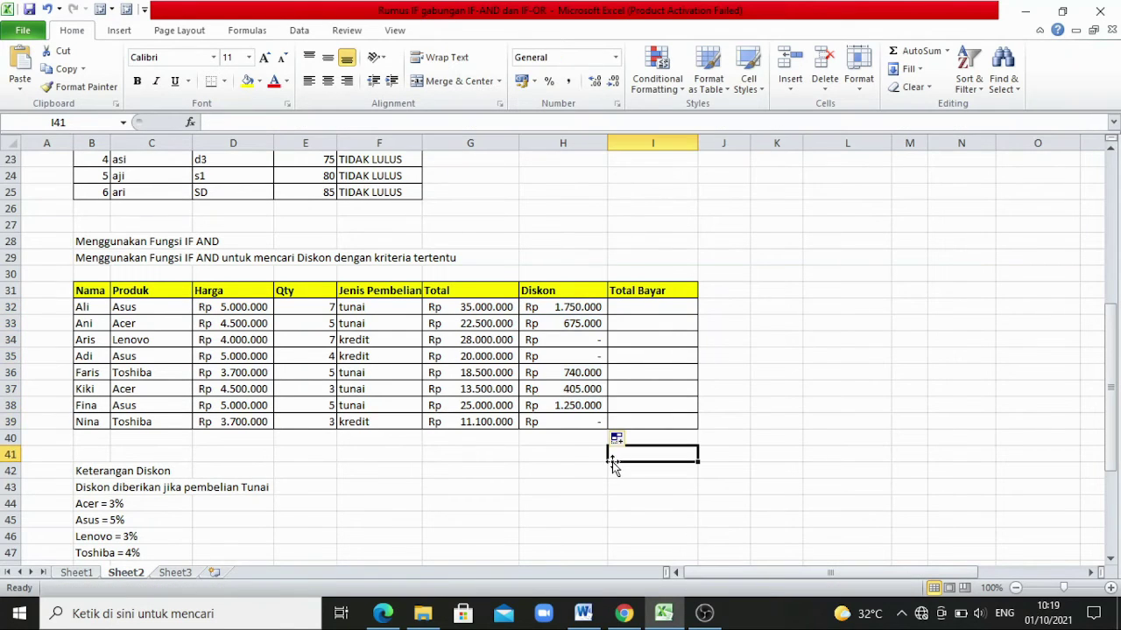
left_click(592, 308)
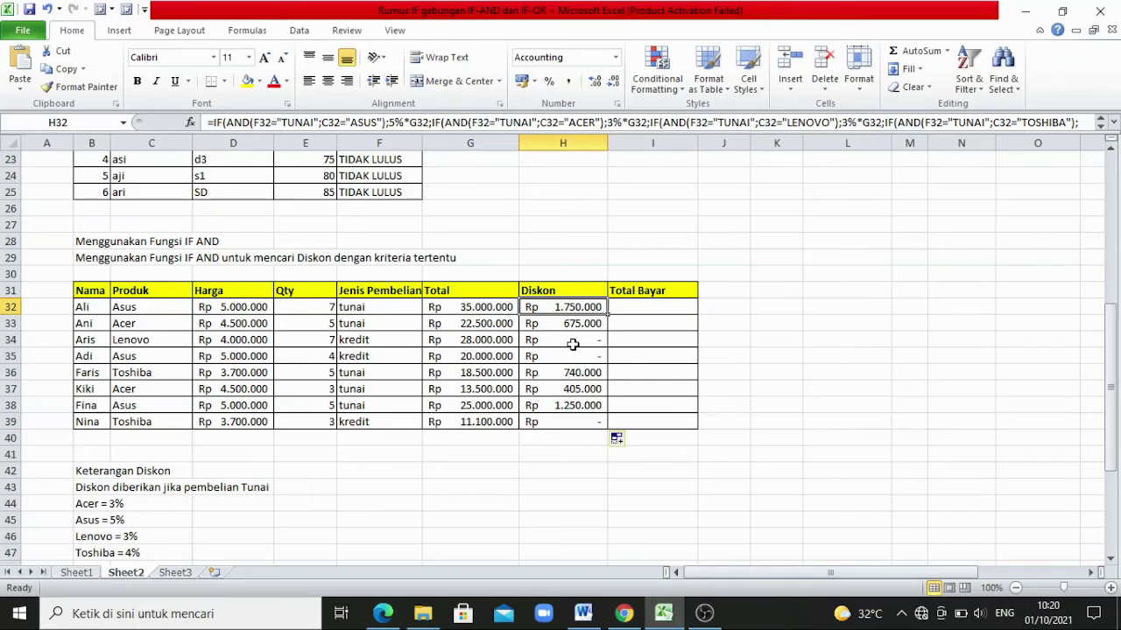
Enter the formula =G32-H32 in cell I32, the first Total Bayar cell of the discount table.
left_click(654, 310)
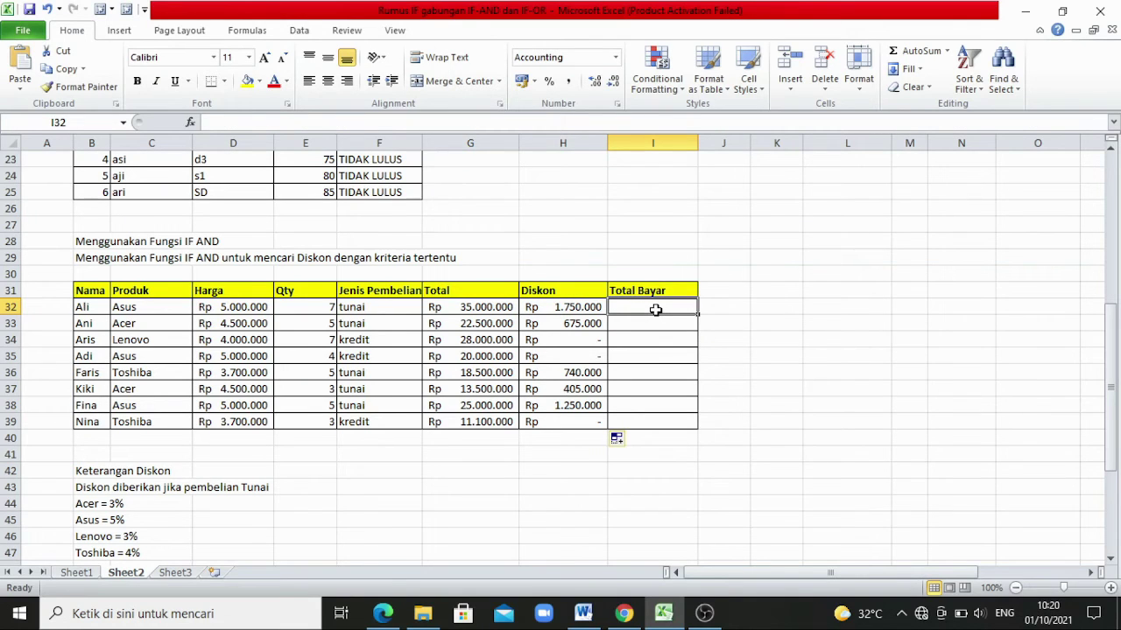
type("=")
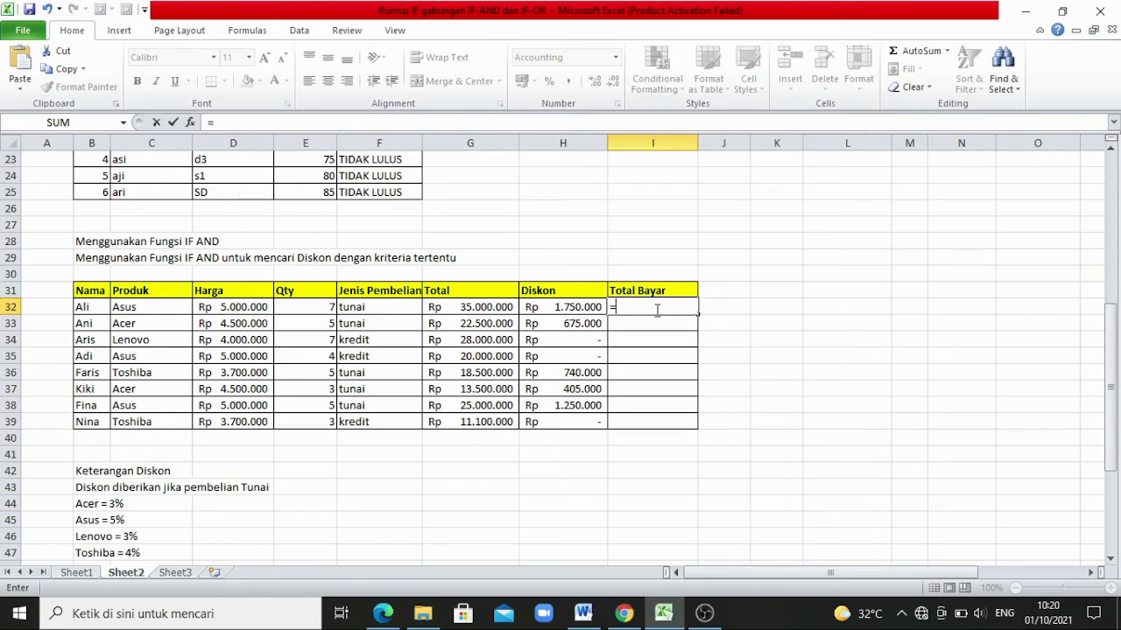
left_click(462, 309)
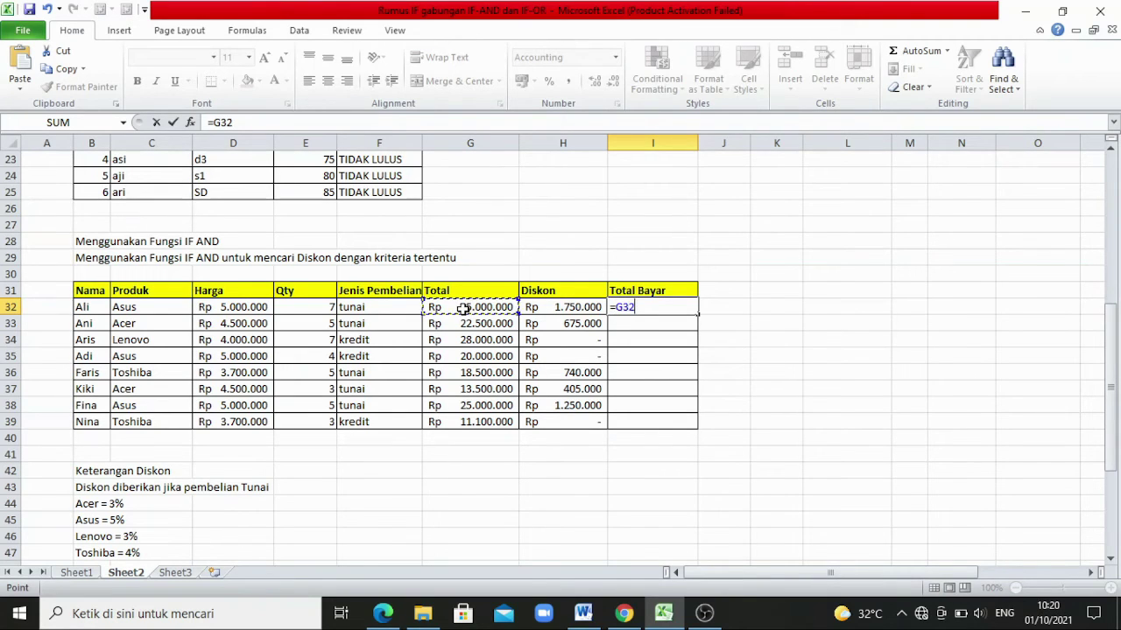
type("-")
left_click(553, 307)
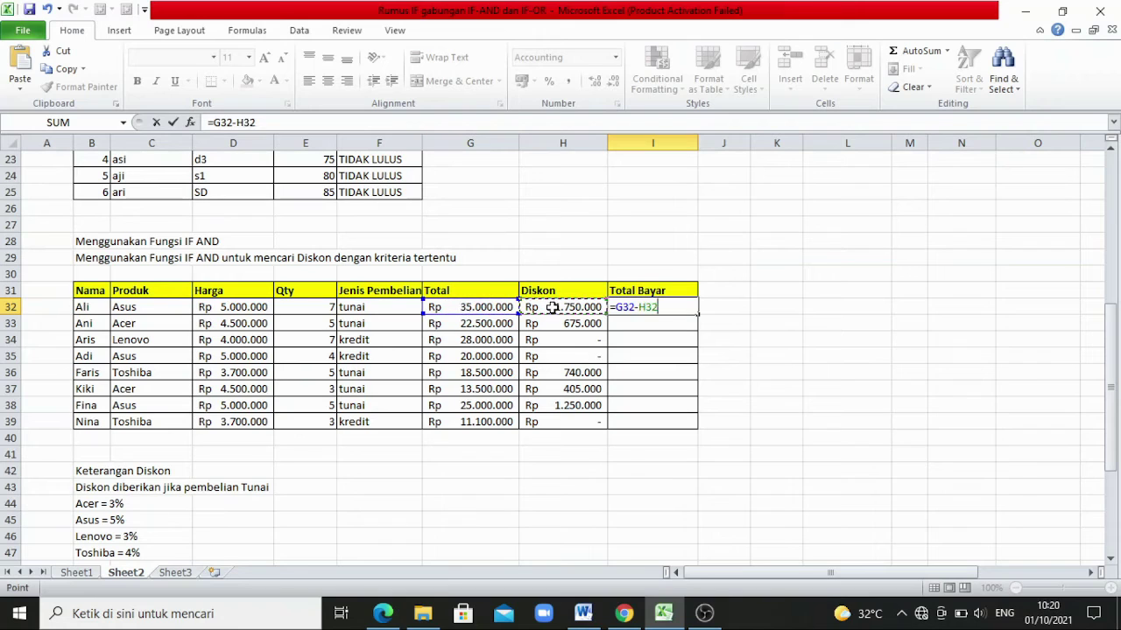
key("Return")
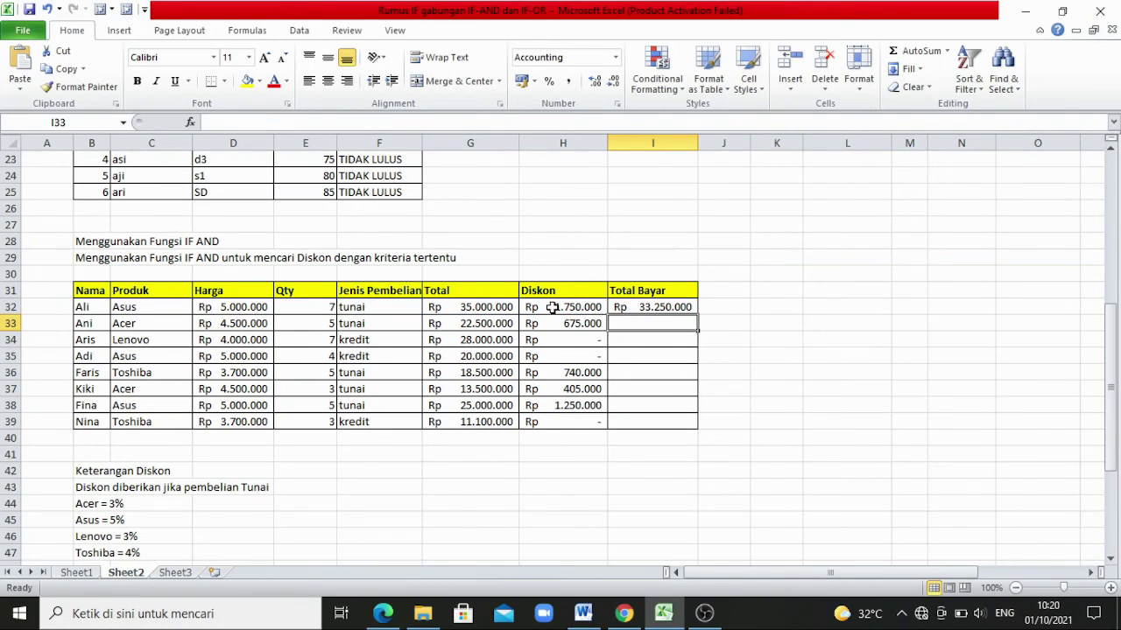
Copy the Total Bayar formula from I32 down through I39 and check the formula in I32.
left_click(688, 306)
left_click_drag(698, 313, 698, 429)
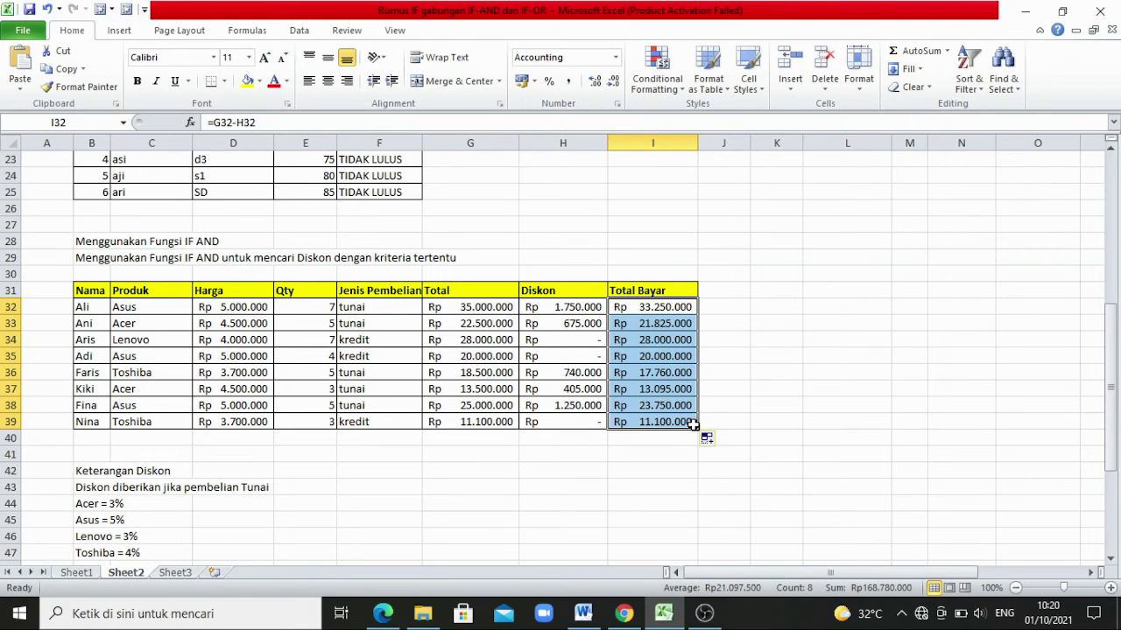
left_click(767, 359)
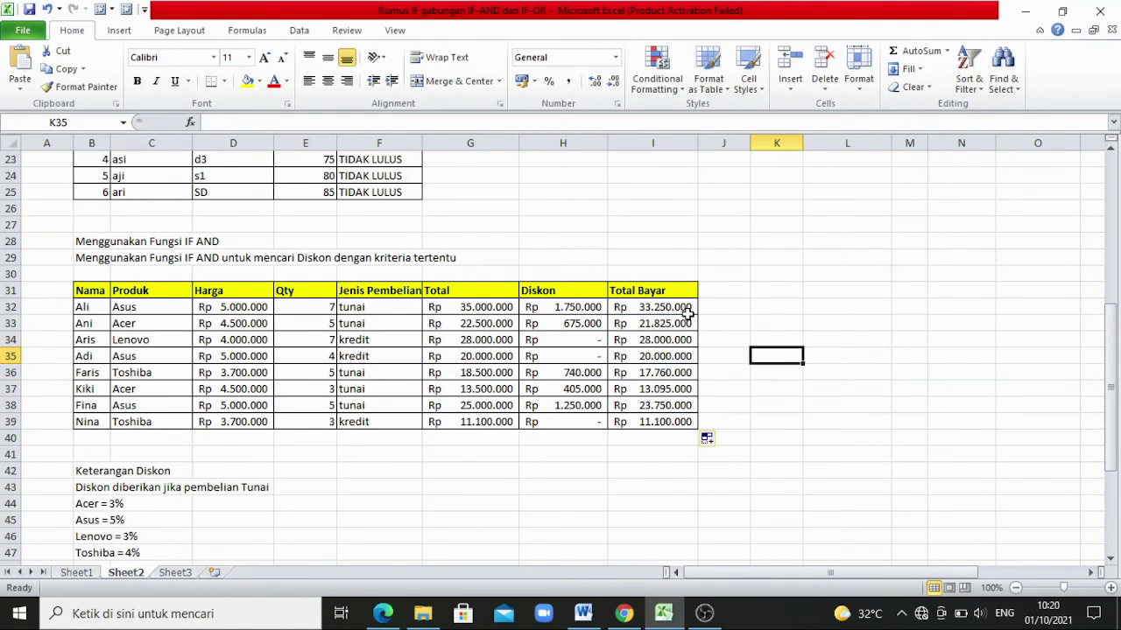
left_click(680, 308)
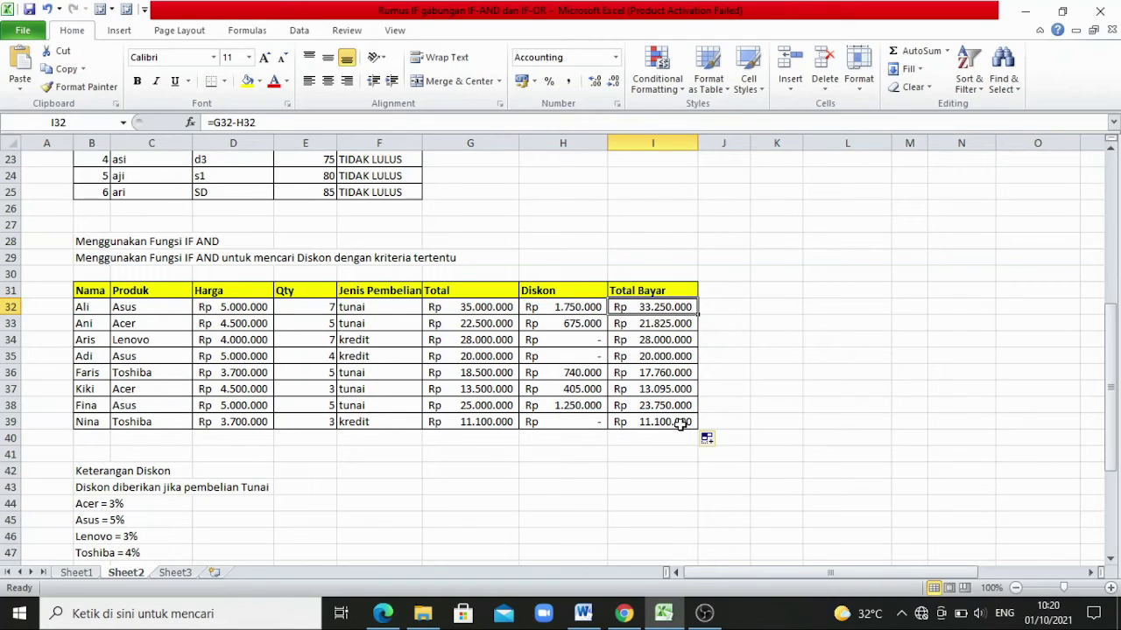
left_click(823, 401)
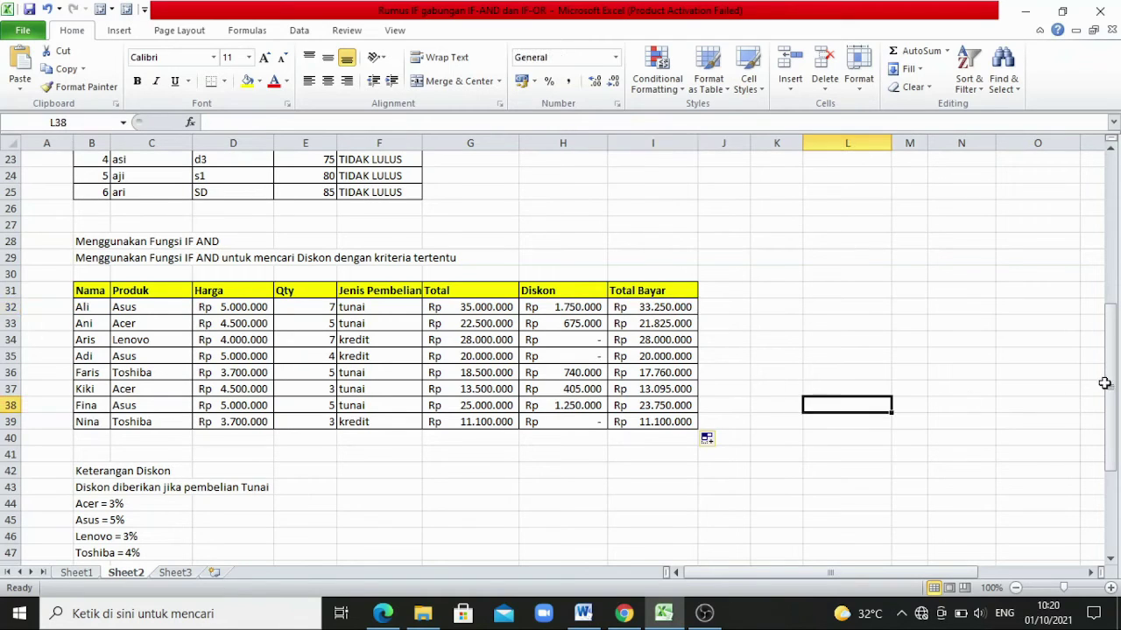
Begin the Keterangan formula in F54 as =IF(AND(OR(D54="SMK";D54="S1"); to test for either education level.
left_click_drag(1117, 382, 1105, 490)
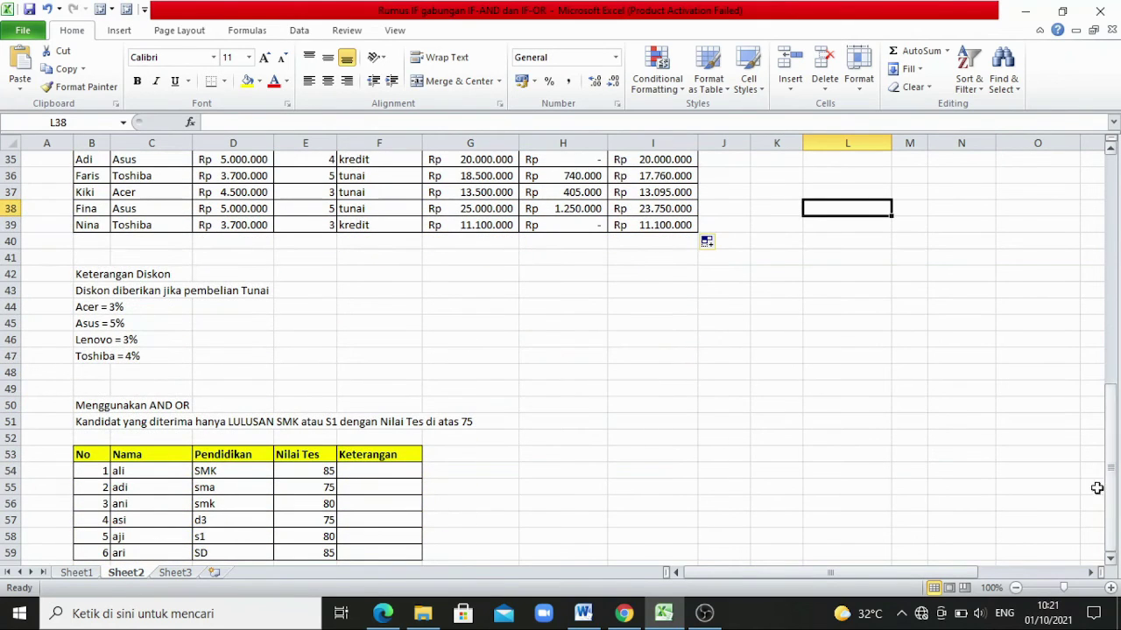
left_click(518, 492)
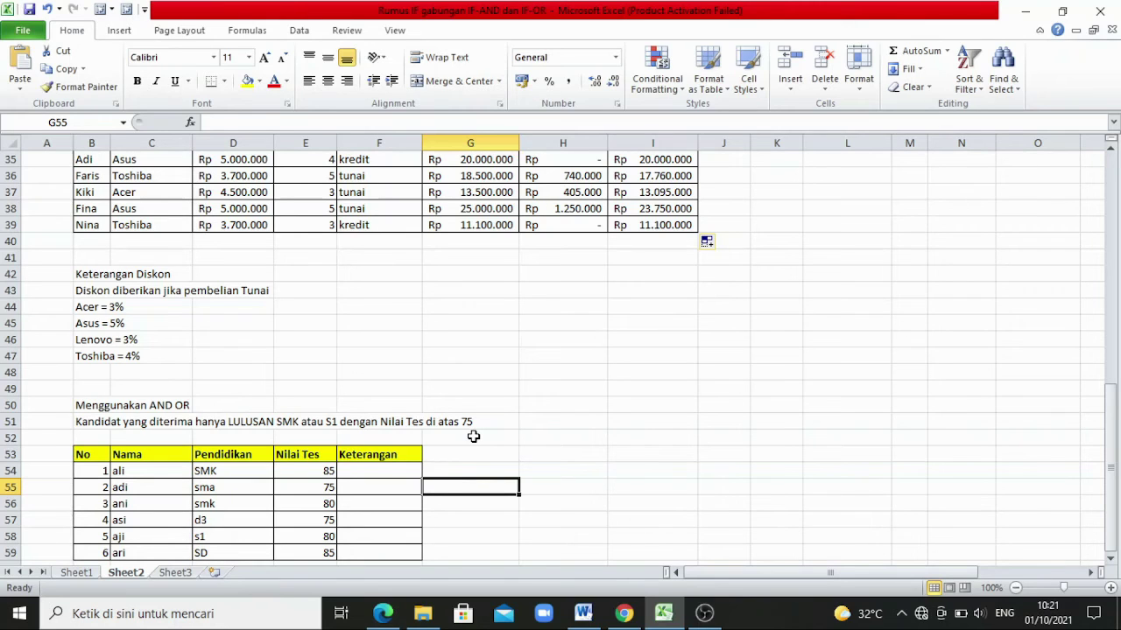
left_click(411, 471)
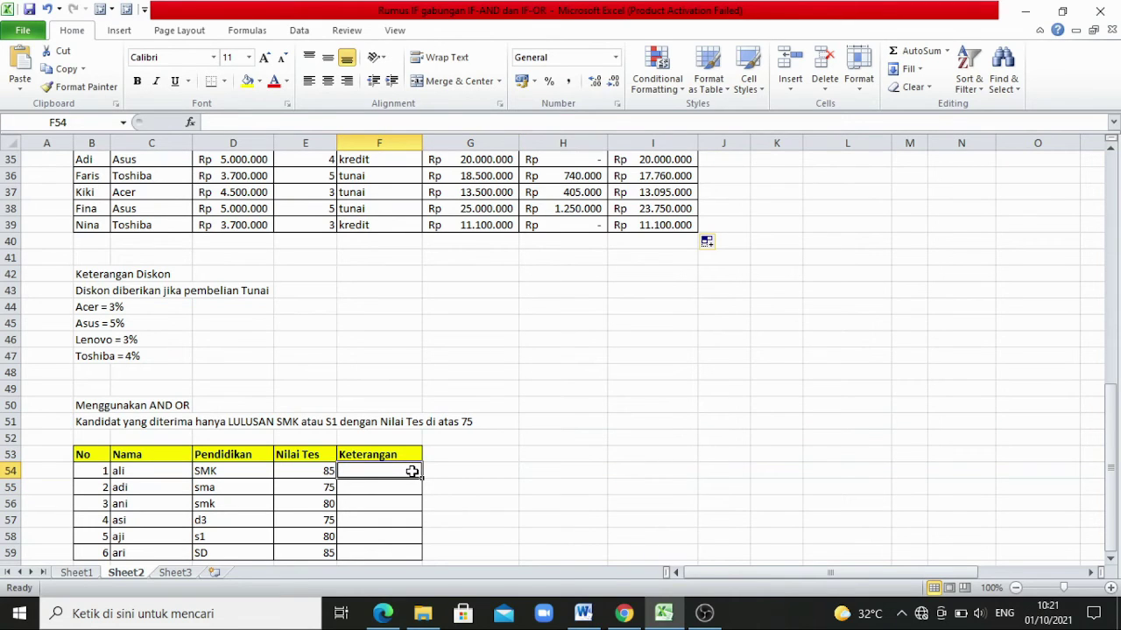
type("=IF(A")
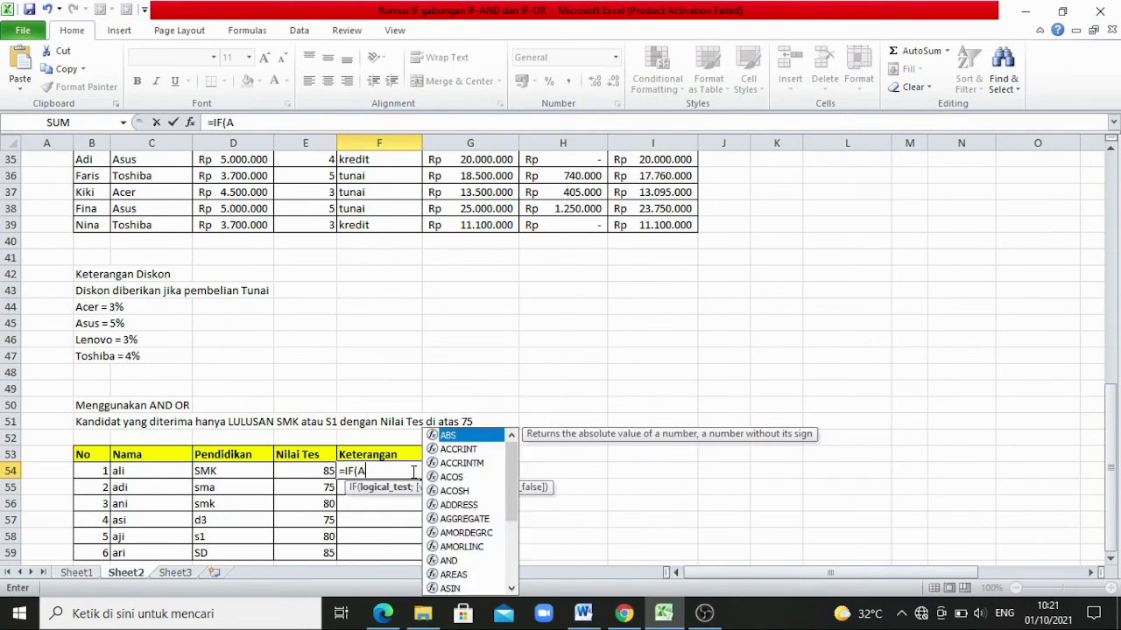
type("ND(OR")
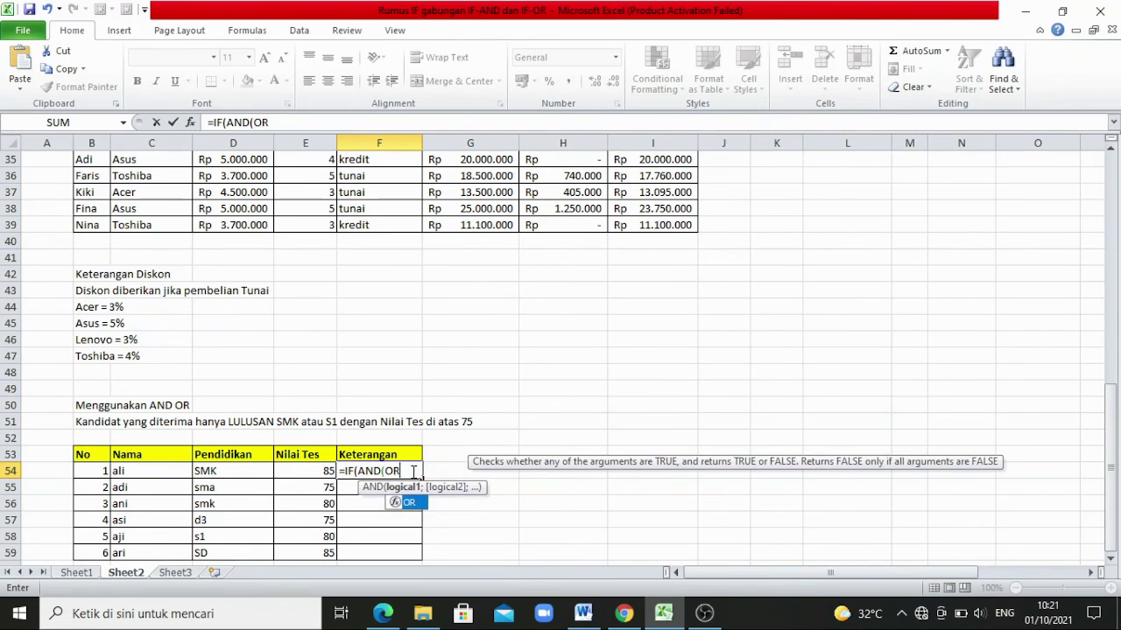
type("(")
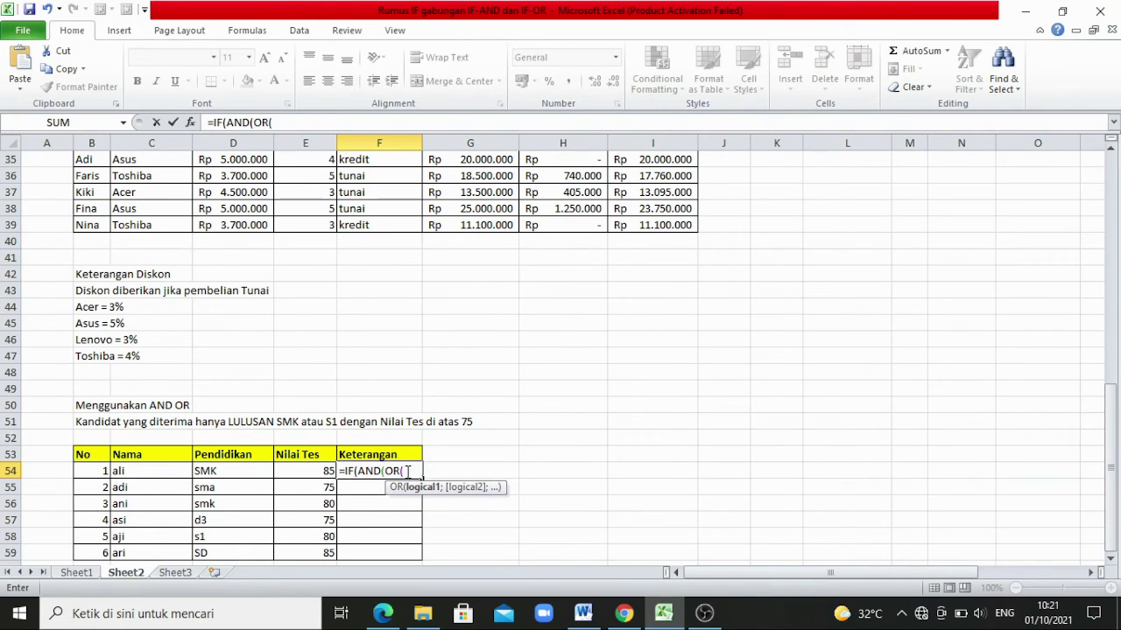
left_click(256, 471)
type("=\"SMK")
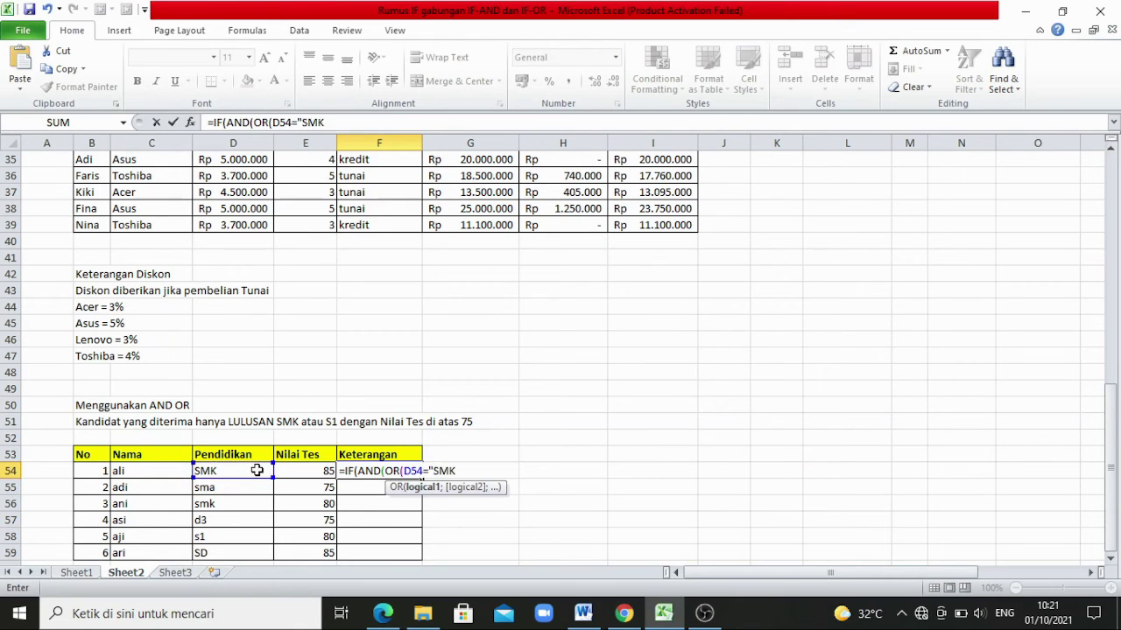
type("\";")
left_click(257, 471)
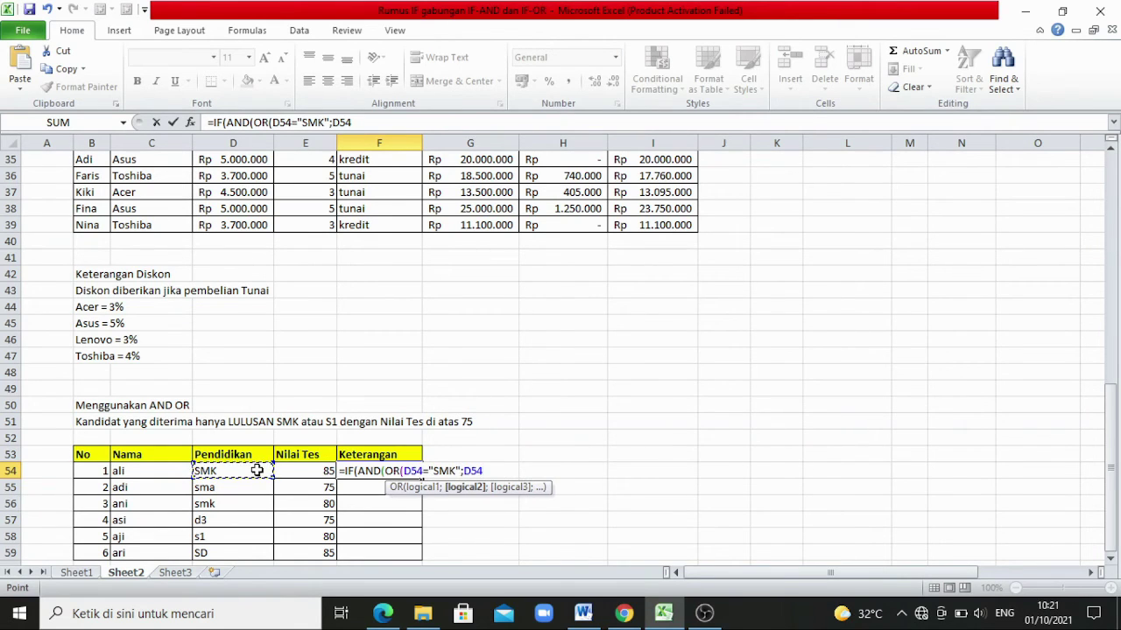
type("=\"S1\"")
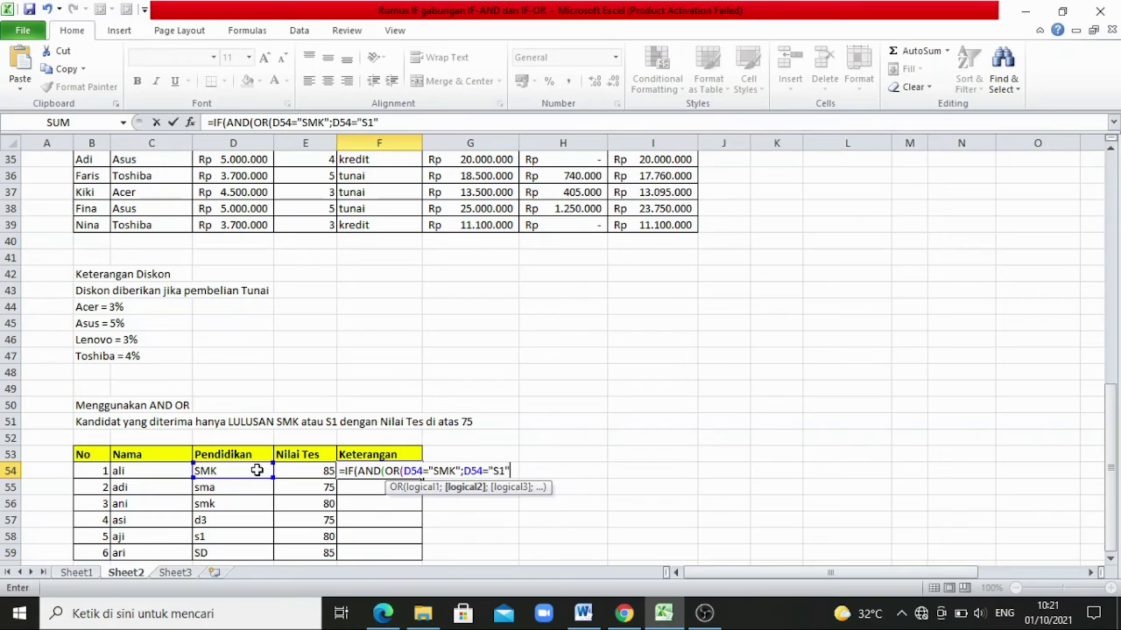
type(");")
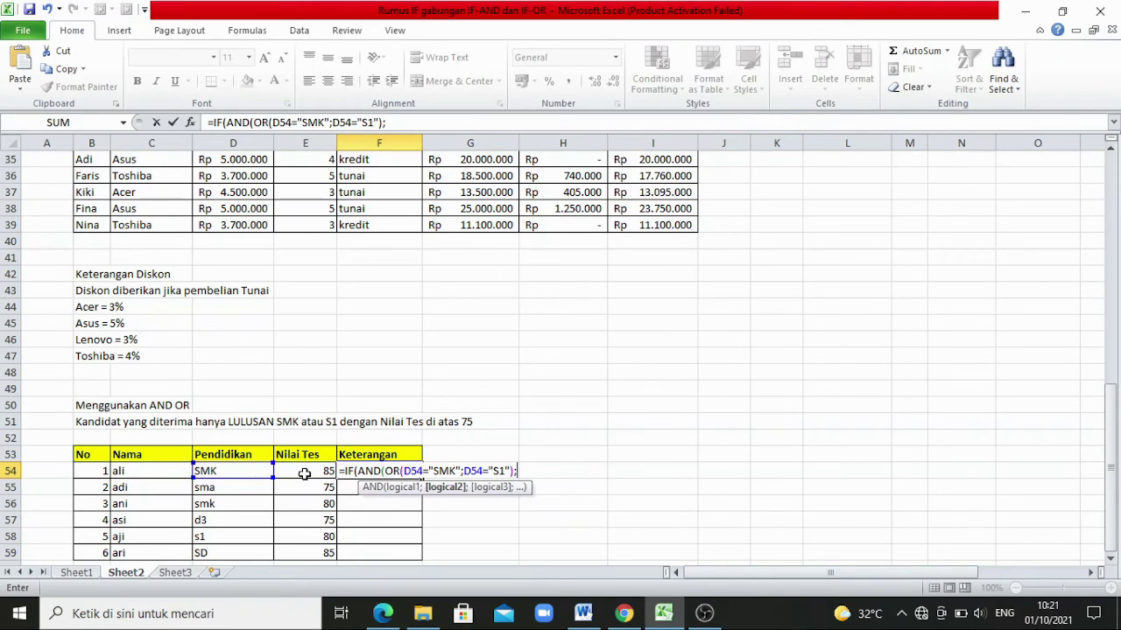
Complete the F54 formula with the condition E54>75, "LULUS" if true and "TIDAK LULUS" if false, and commit it.
left_click(305, 473)
type(">")
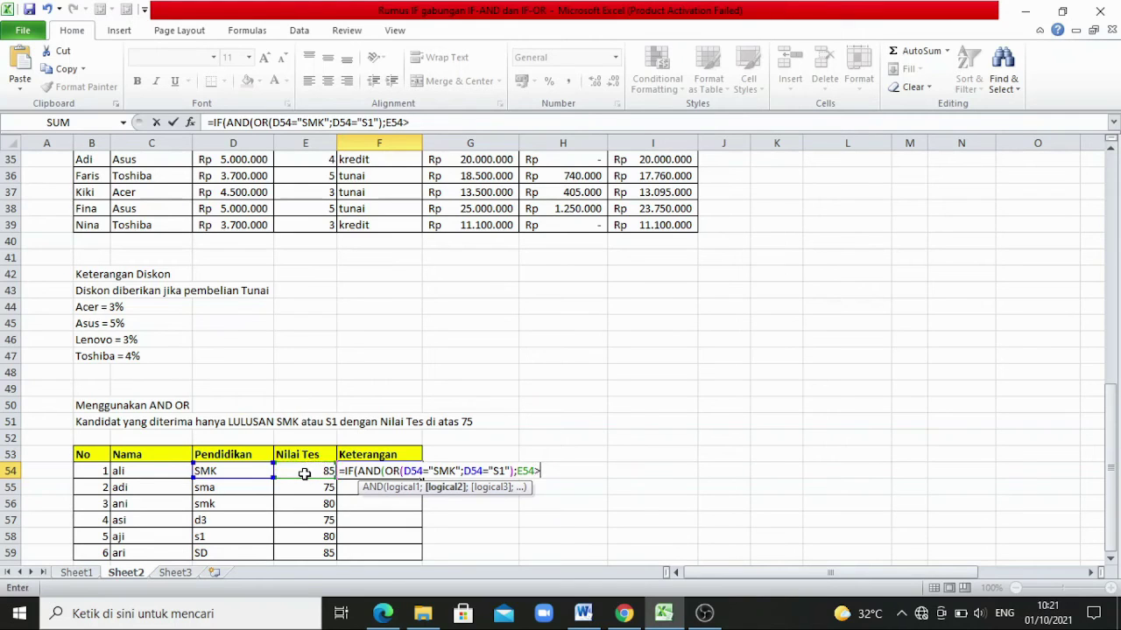
type("75));\"LUL")
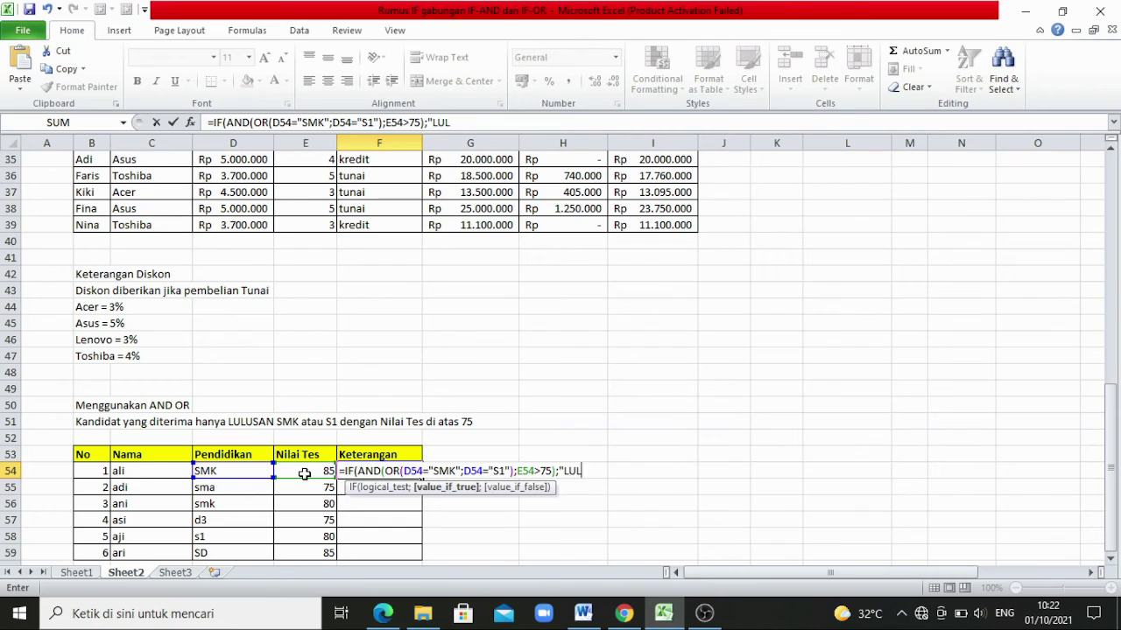
type("US\";\"")
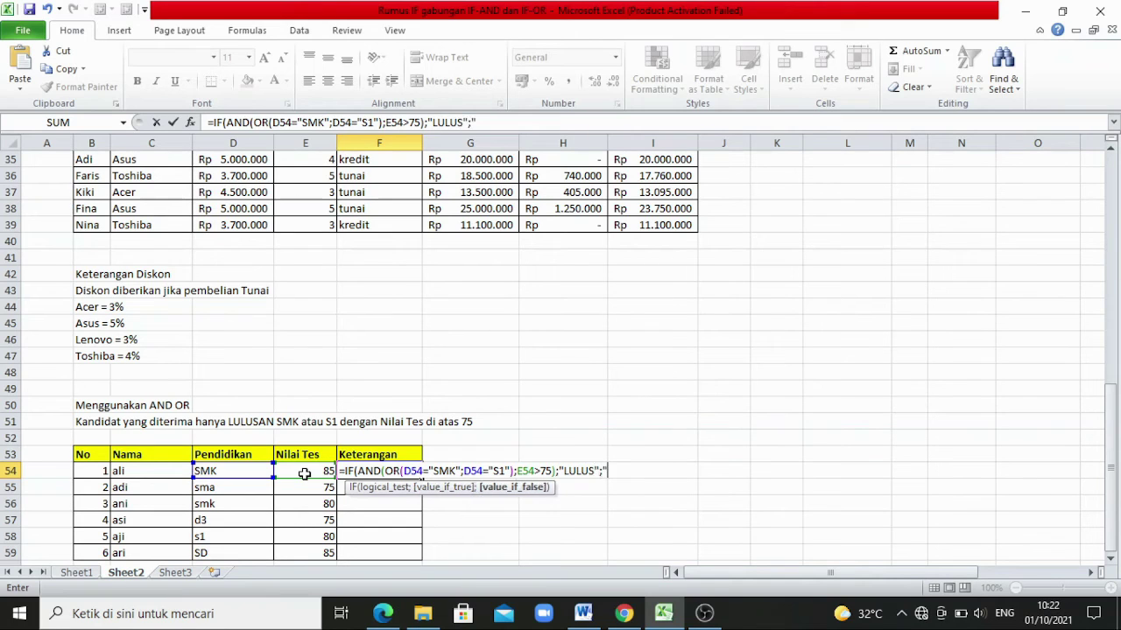
type("TIDAK LULUS\"")
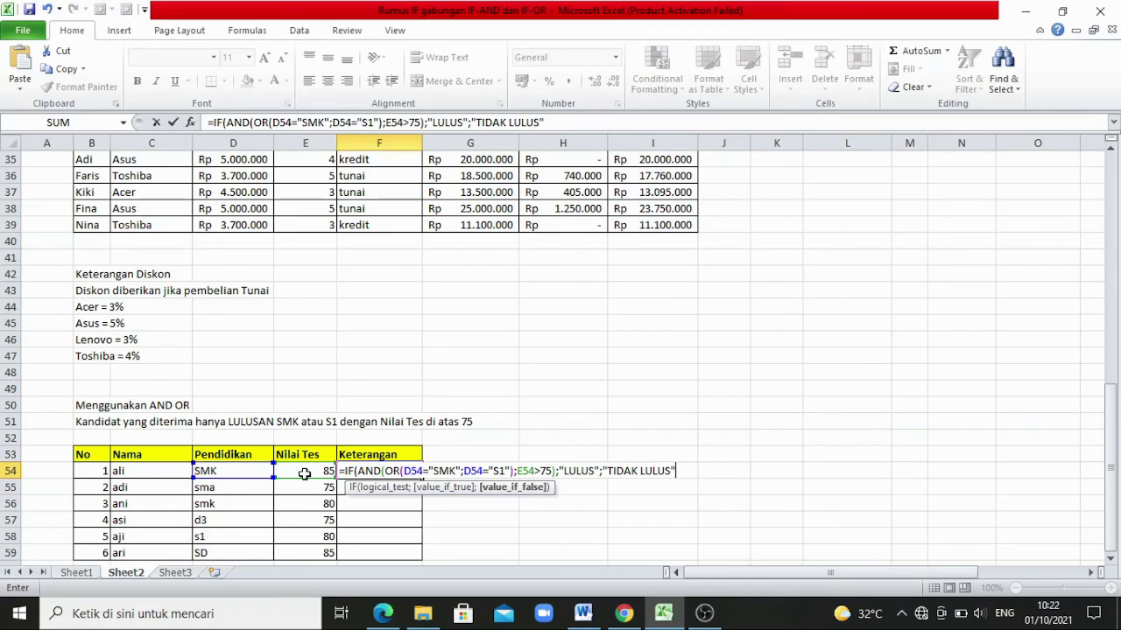
type(")")
key("Return")
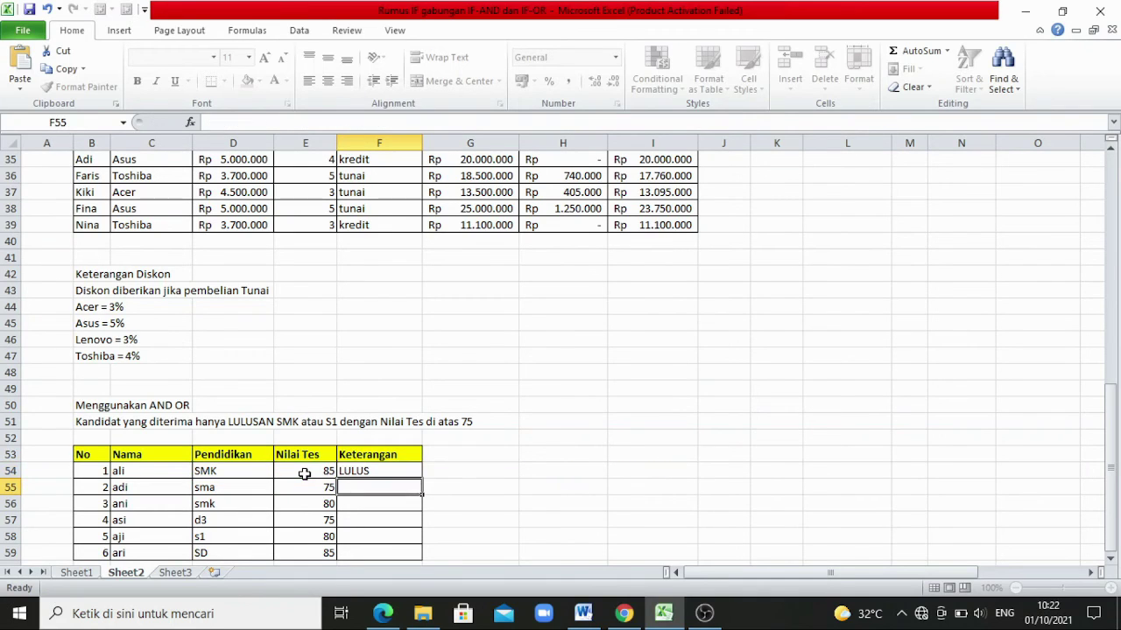
Copy the Keterangan formula from F54 down through F59 and check the formulas in F54 and F59 against the Pendidikan value in D59.
left_click(413, 470)
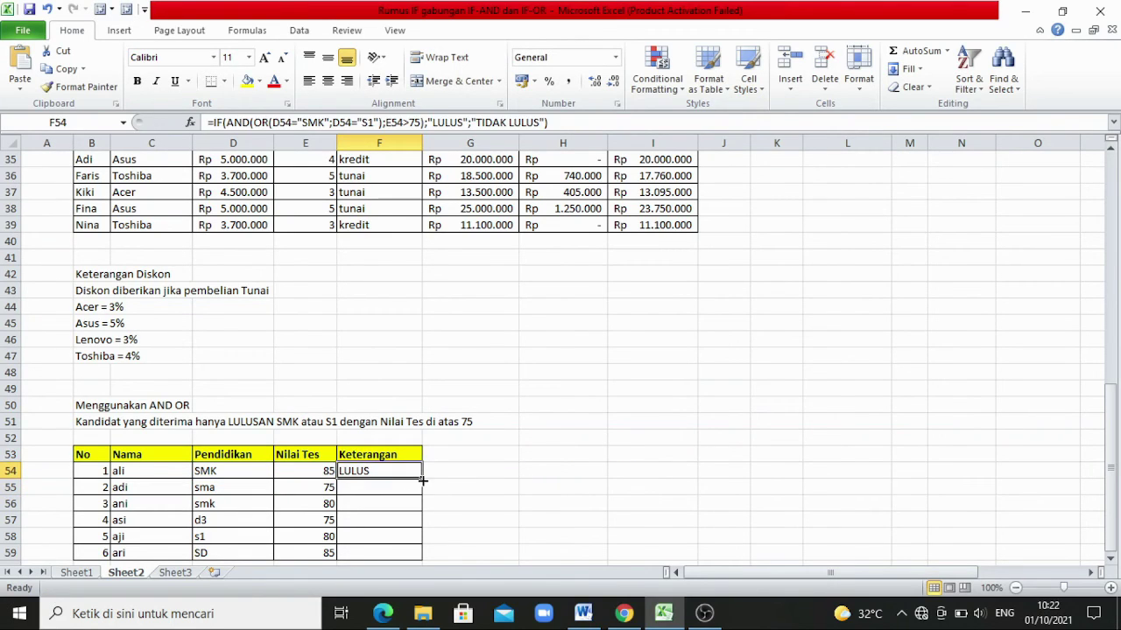
left_click_drag(421, 478, 419, 557)
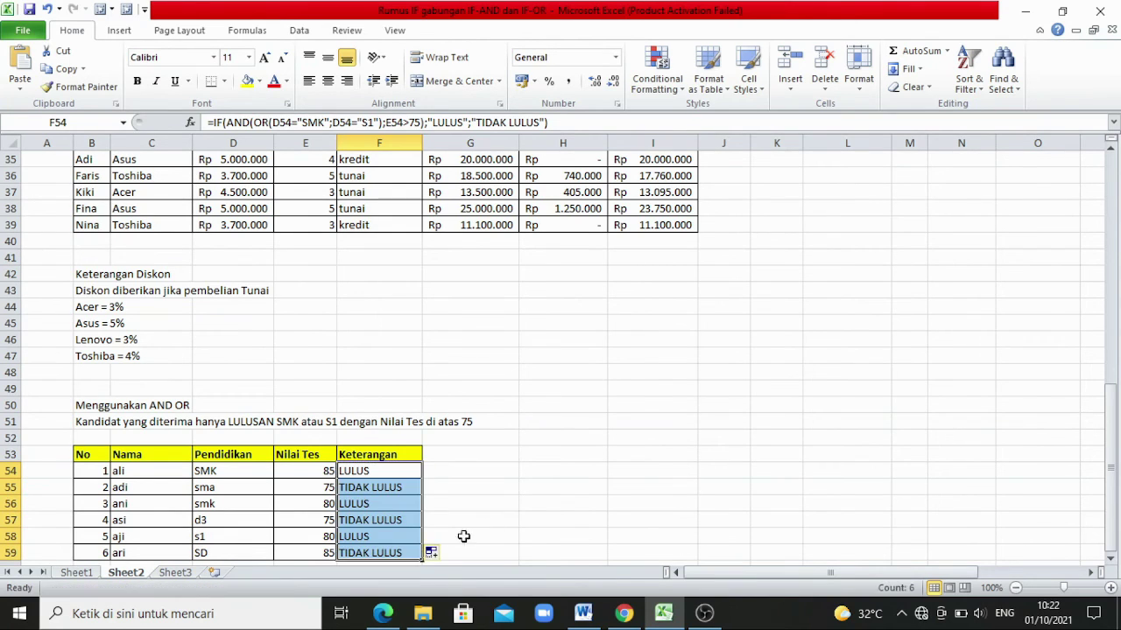
left_click(500, 523)
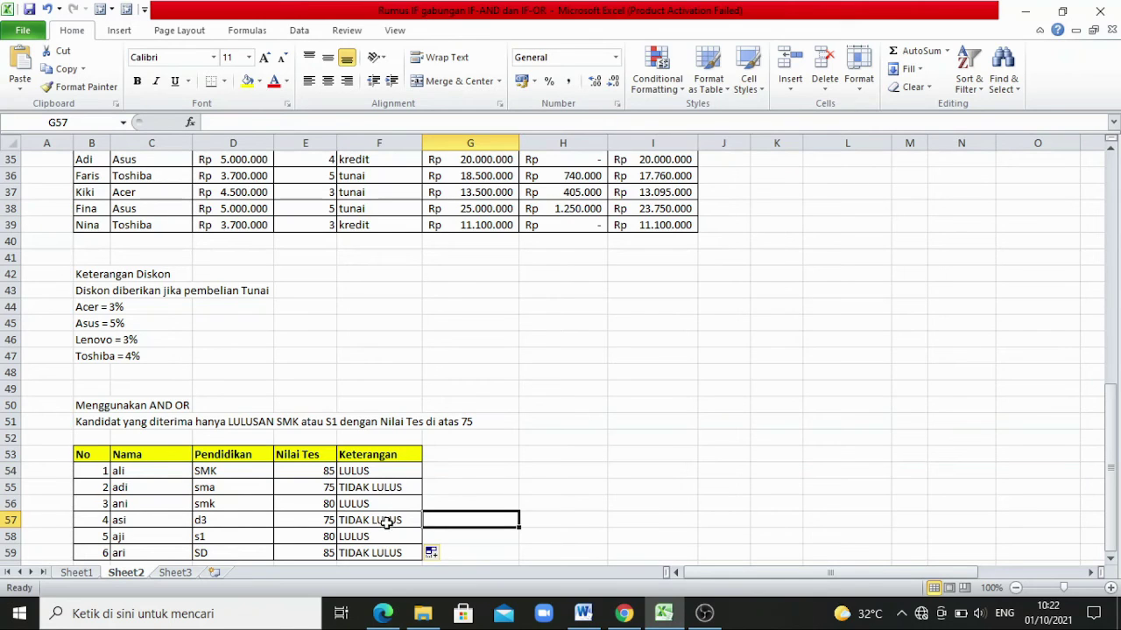
left_click(395, 473)
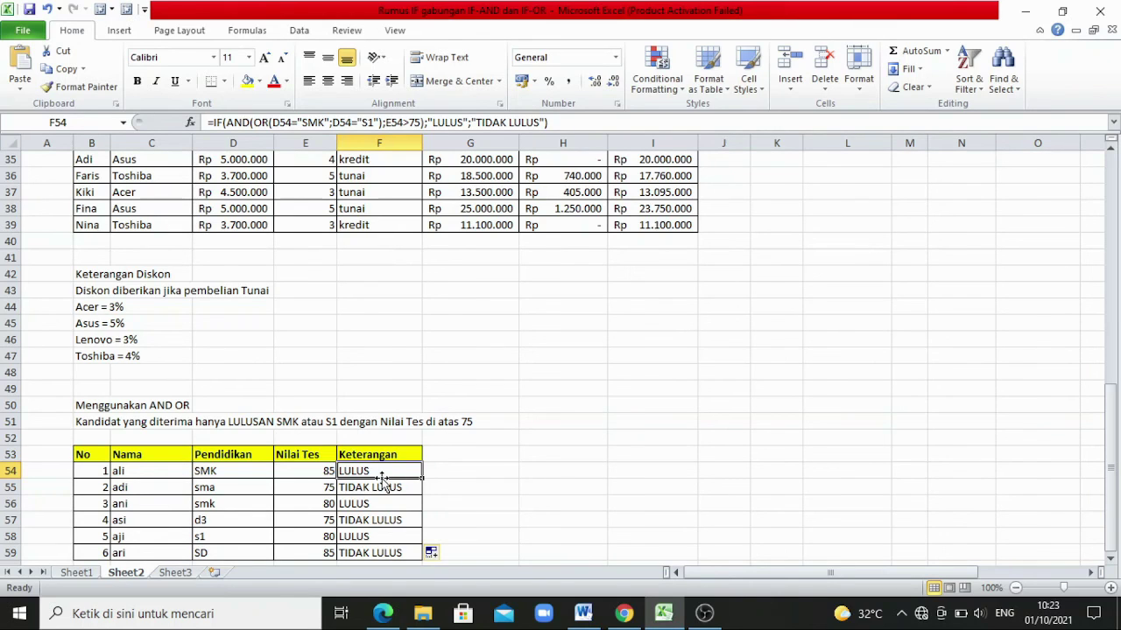
left_click(364, 556)
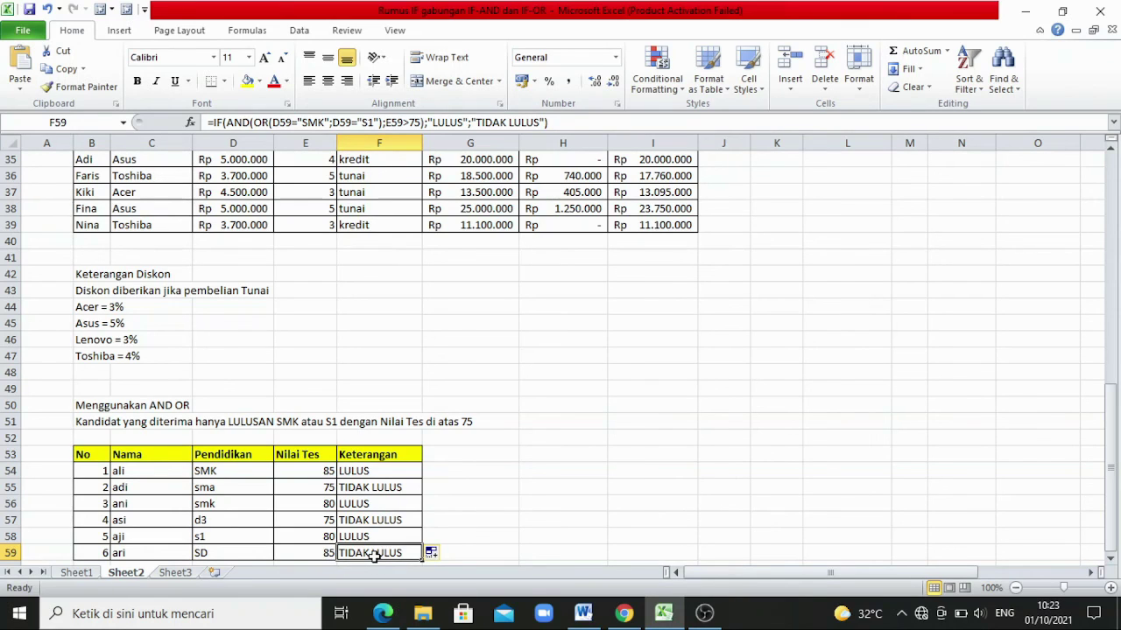
left_click(258, 544)
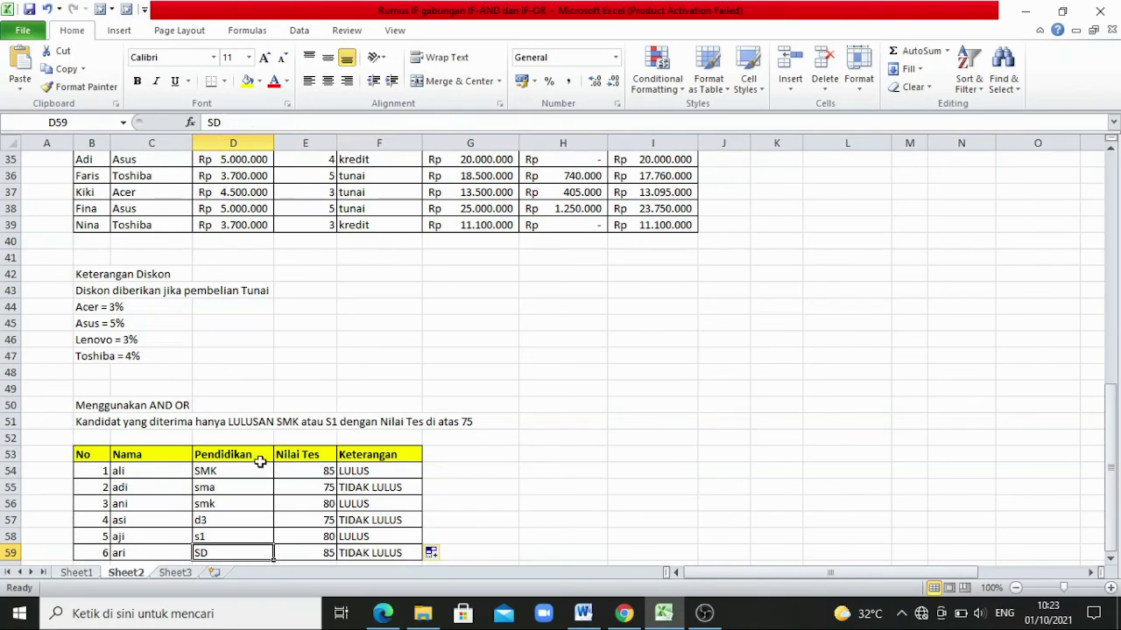